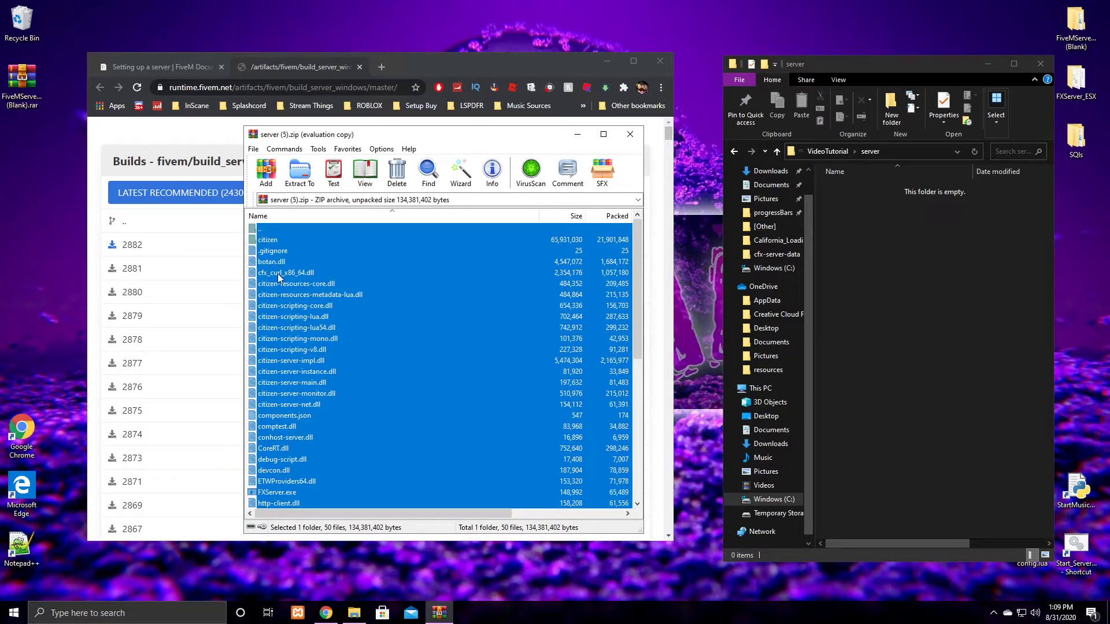
Extract the server build archive's files into C:\VideoTutorial\server.
{"action": "left_click", "coordinate": [310, 176]}
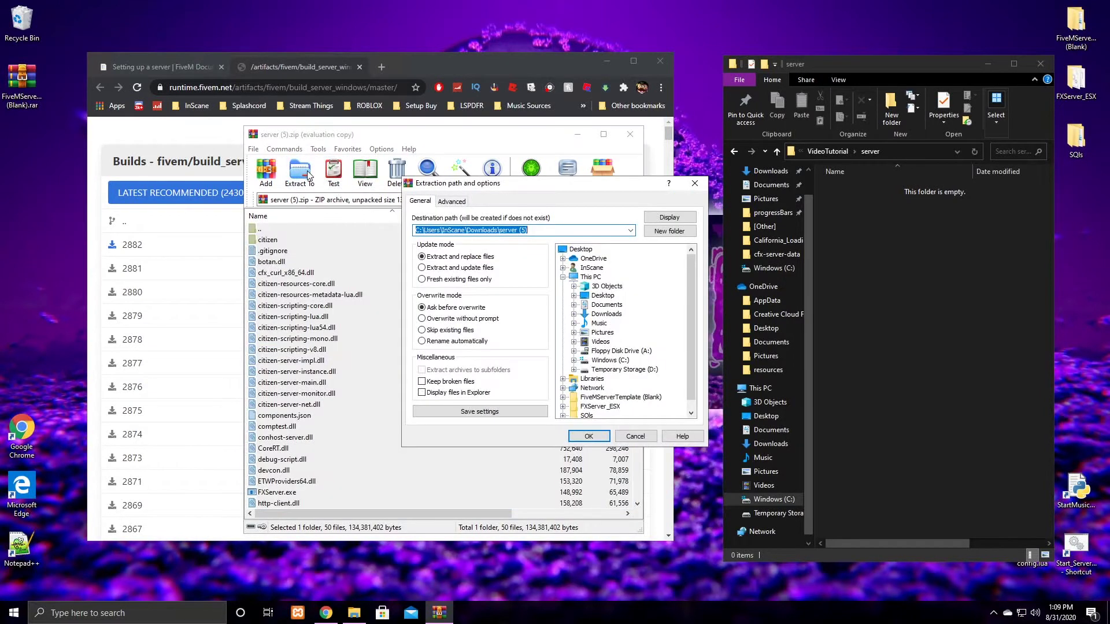
{"action": "left_click", "coordinate": [538, 230]}
{"action": "left_click_drag", "start_coordinate": [529, 230], "coordinate": [414, 230]}
{"action": "type", "text": "C:\\VideoTutorial\\server"}
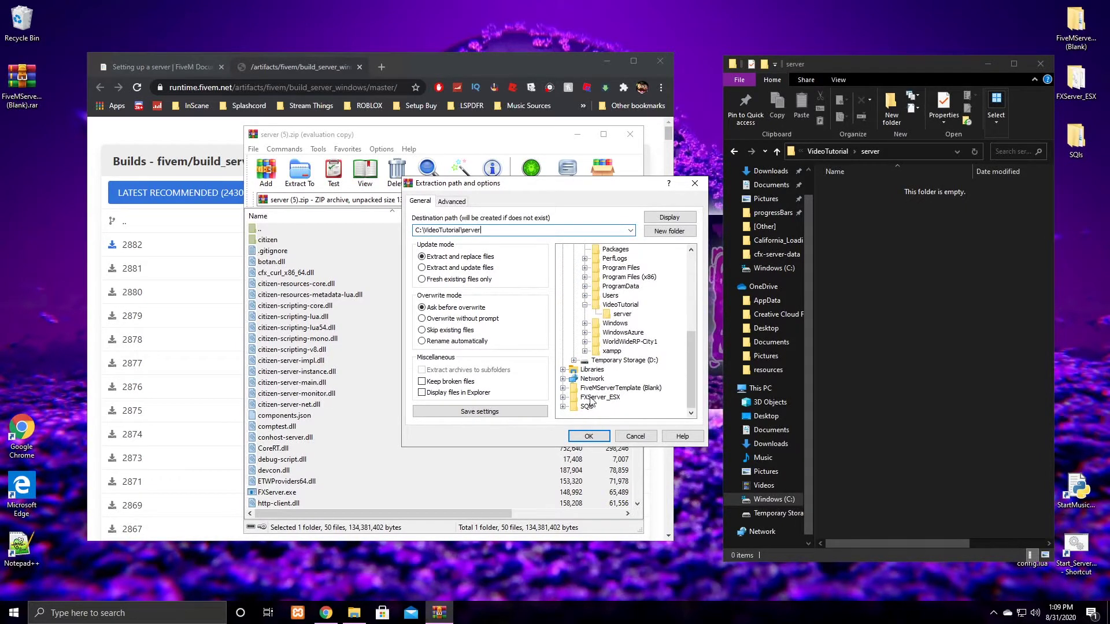
{"action": "left_click", "coordinate": [587, 438]}
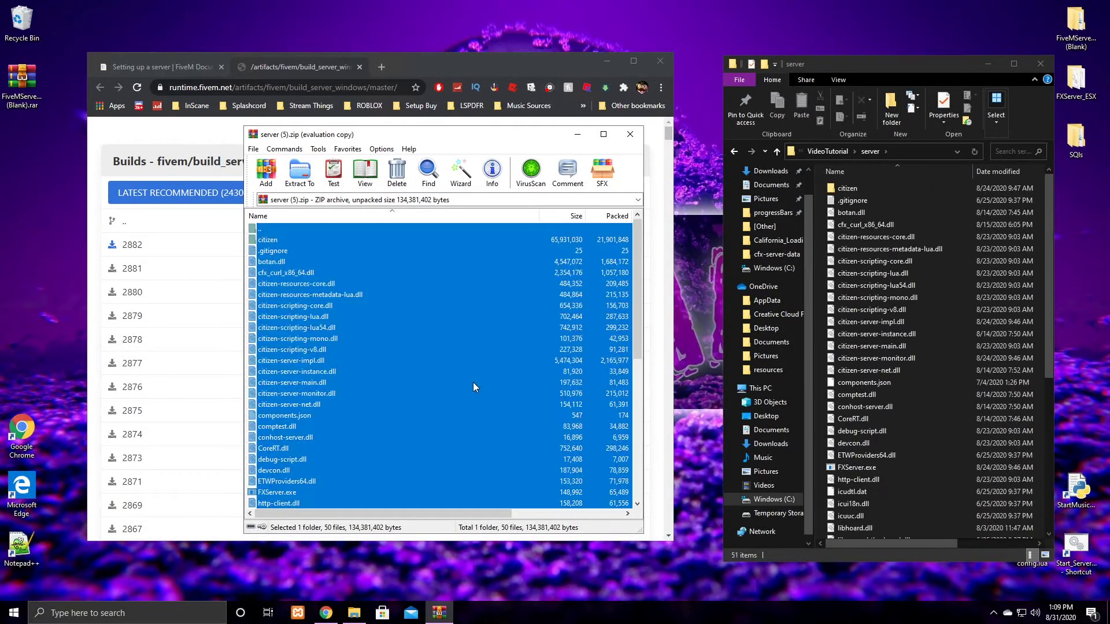
Close the server (5).zip archive window in WinRAR.
{"action": "scroll", "coordinate": [282, 289], "scroll_direction": "down", "scroll_amount": 8}
{"action": "scroll", "coordinate": [348, 344], "scroll_direction": "up", "scroll_amount": 8}
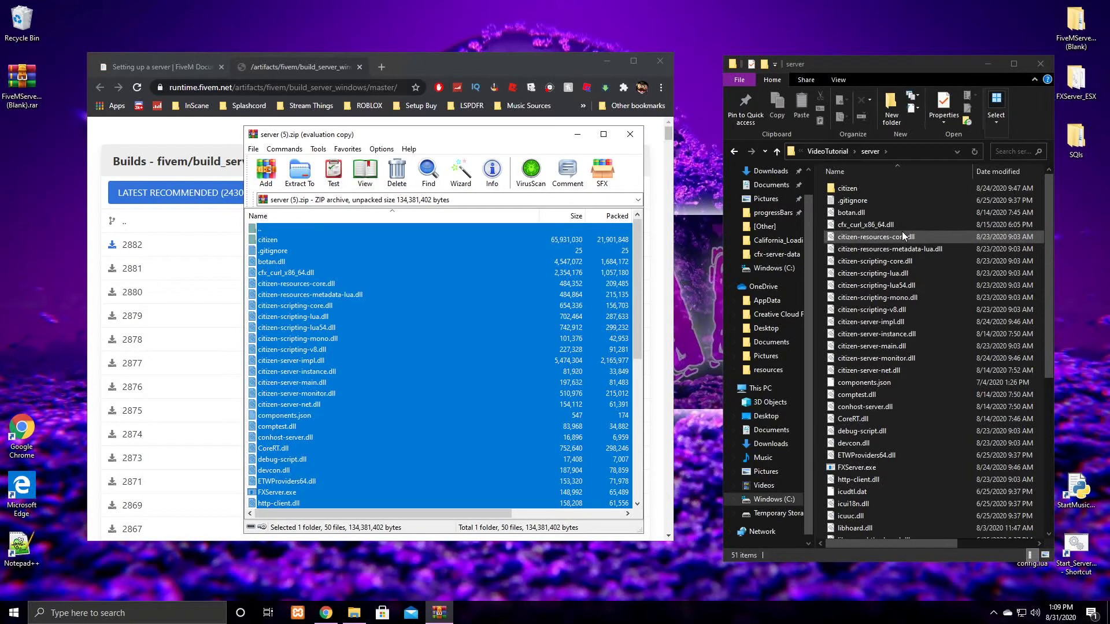
{"action": "scroll", "coordinate": [901, 232], "scroll_direction": "down", "scroll_amount": 3}
{"action": "scroll", "coordinate": [904, 212], "scroll_direction": "up", "scroll_amount": 3}
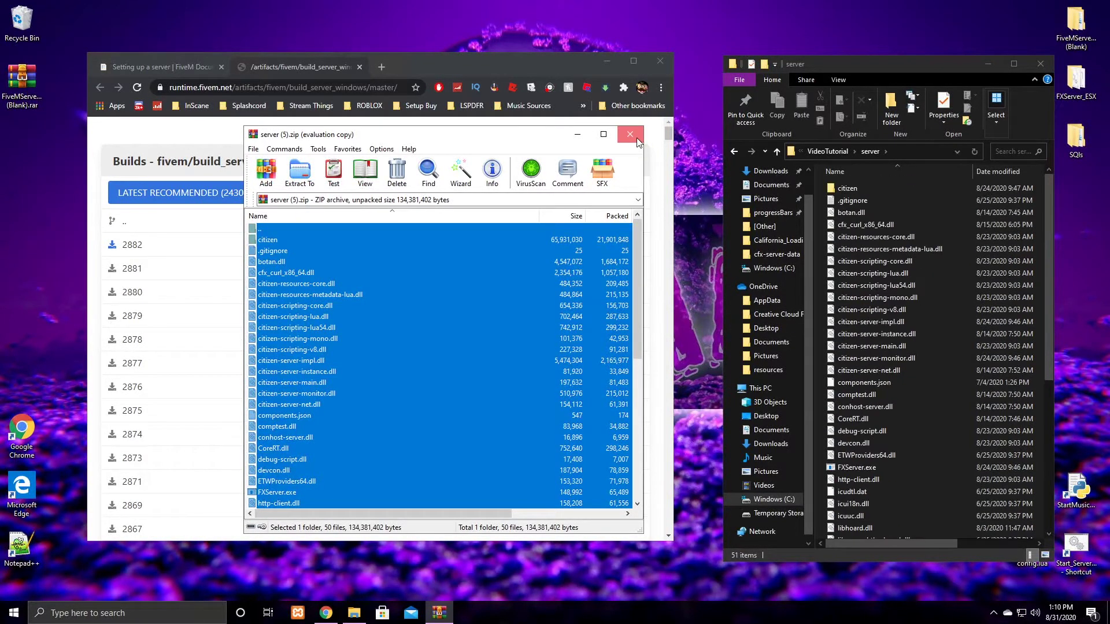
{"action": "left_click", "coordinate": [635, 137]}
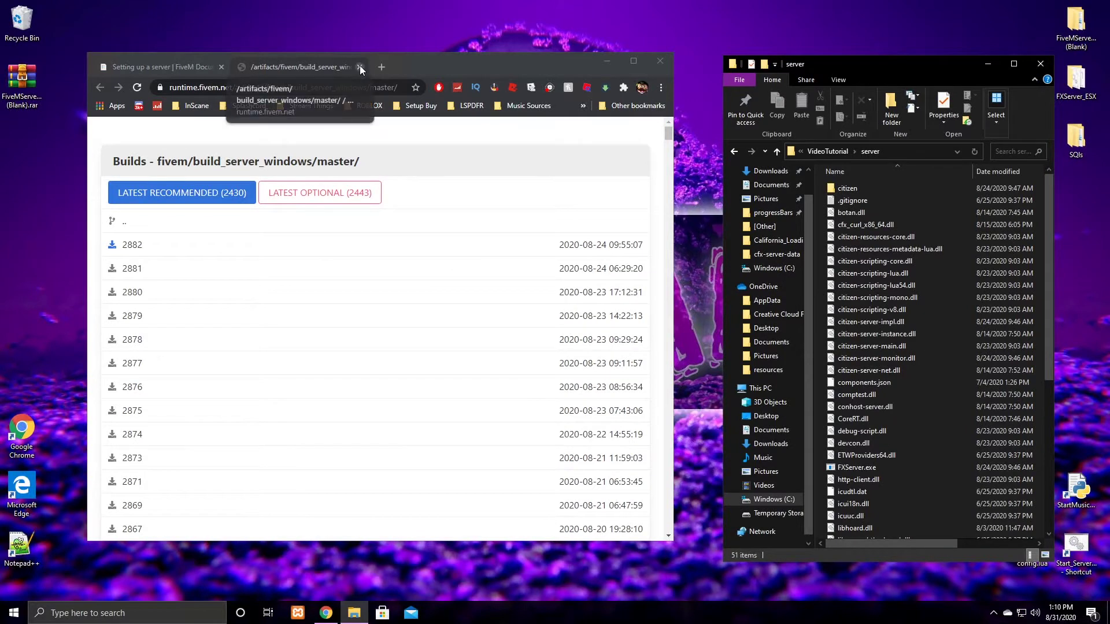
Close the build artifacts tab, review the download and extract steps, and return Explorer to VideoTutorial.
{"action": "left_click", "coordinate": [359, 67]}
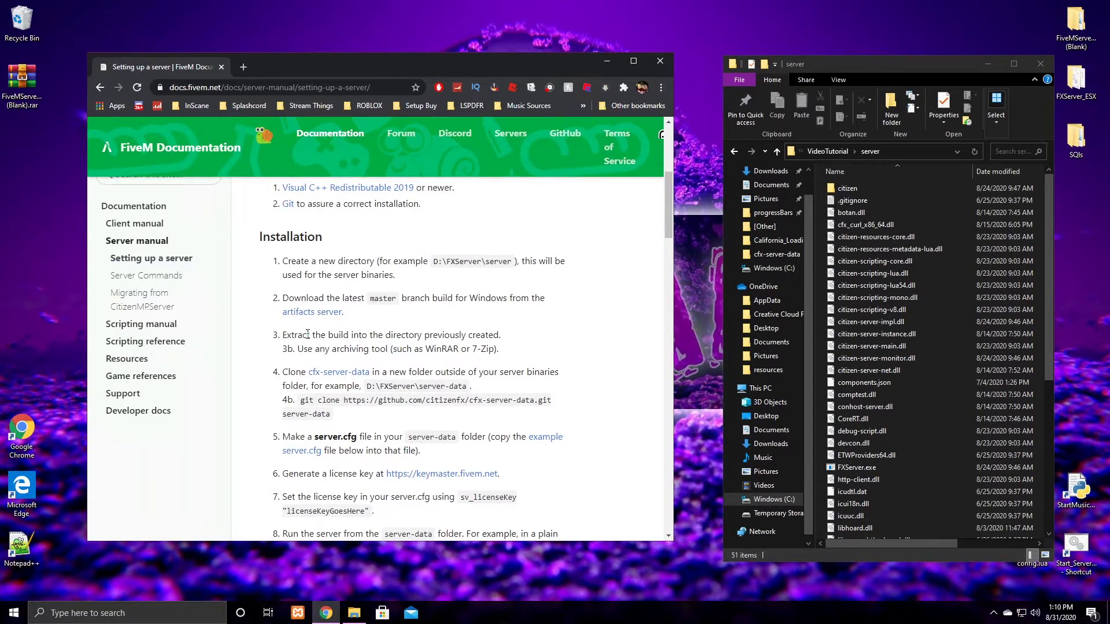
{"action": "scroll", "coordinate": [305, 349], "scroll_direction": "down", "scroll_amount": 1}
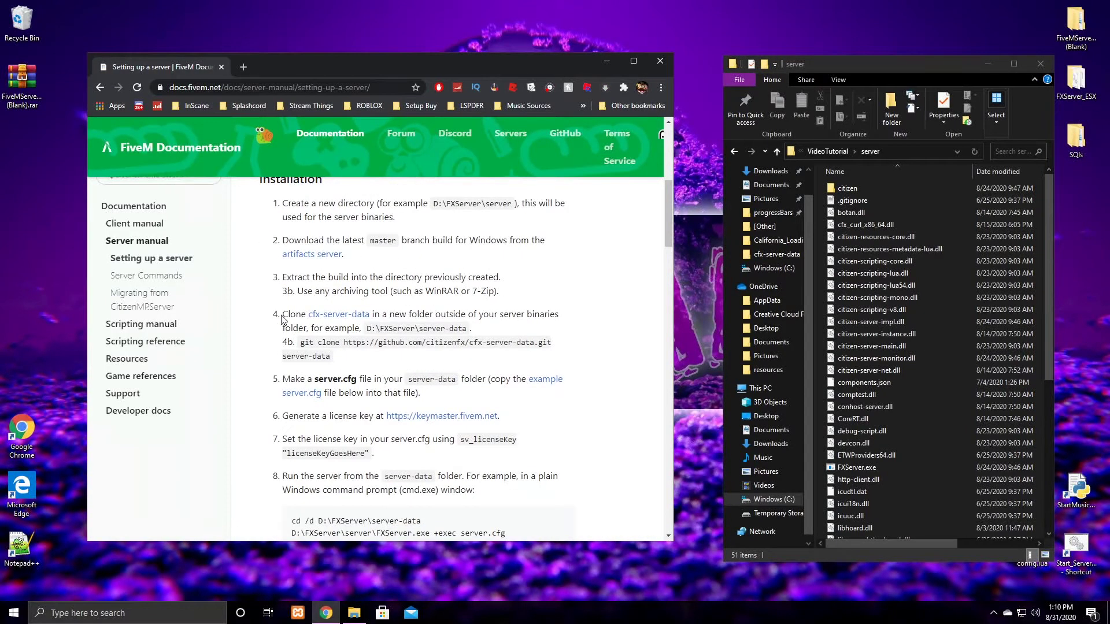
{"action": "left_click_drag", "start_coordinate": [287, 279], "coordinate": [342, 278]}
{"action": "left_click_drag", "start_coordinate": [289, 240], "coordinate": [323, 240]}
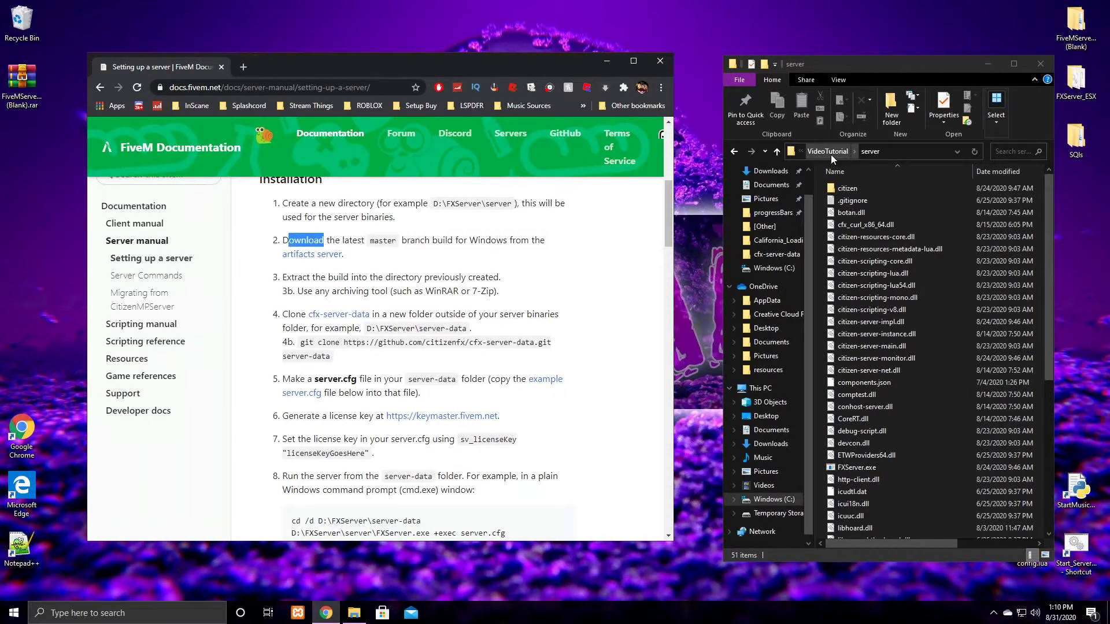
{"action": "left_click", "coordinate": [813, 155]}
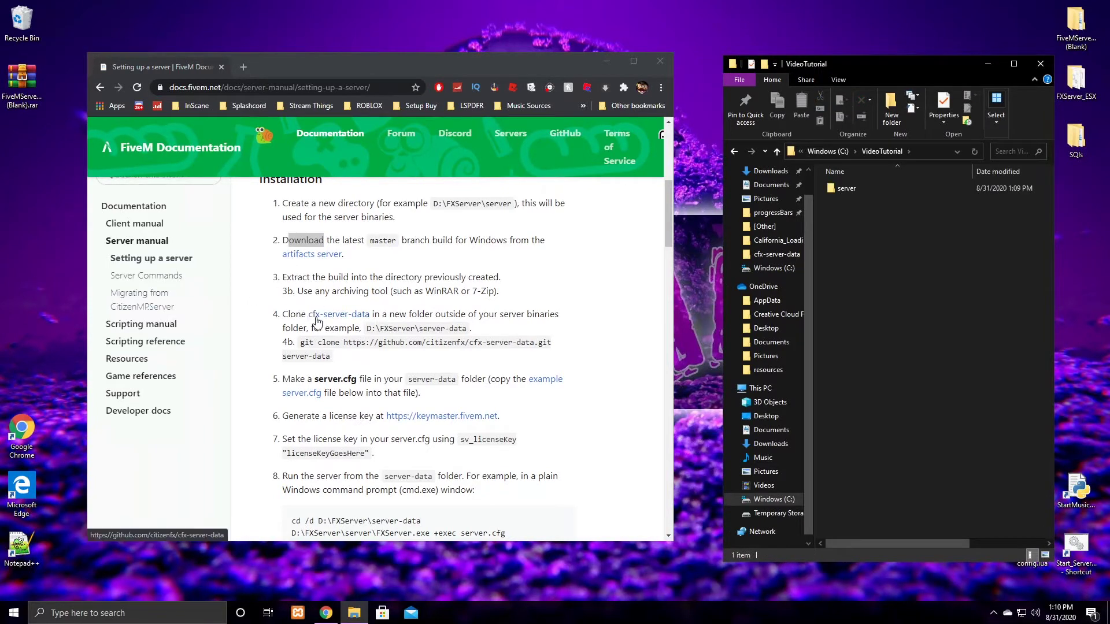
Open the cfx-server-data GitHub page in a new tab, download it as ZIP, and open it.
{"action": "right_click", "coordinate": [347, 319]}
{"action": "left_click", "coordinate": [349, 323]}
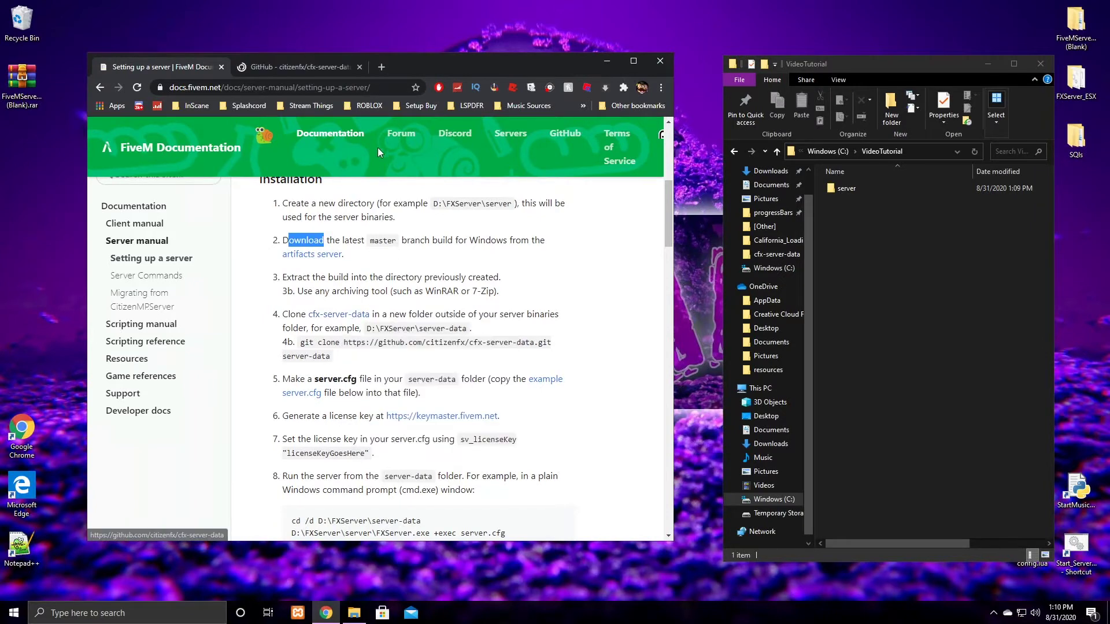
{"action": "left_click", "coordinate": [309, 64]}
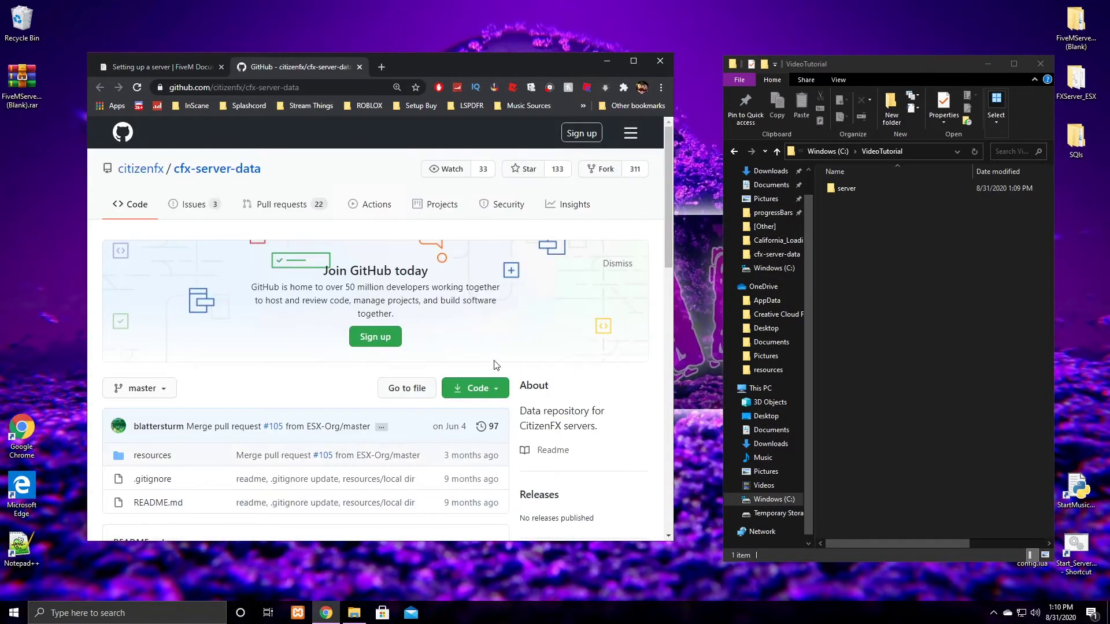
{"action": "scroll", "coordinate": [491, 370], "scroll_direction": "down", "scroll_amount": 1}
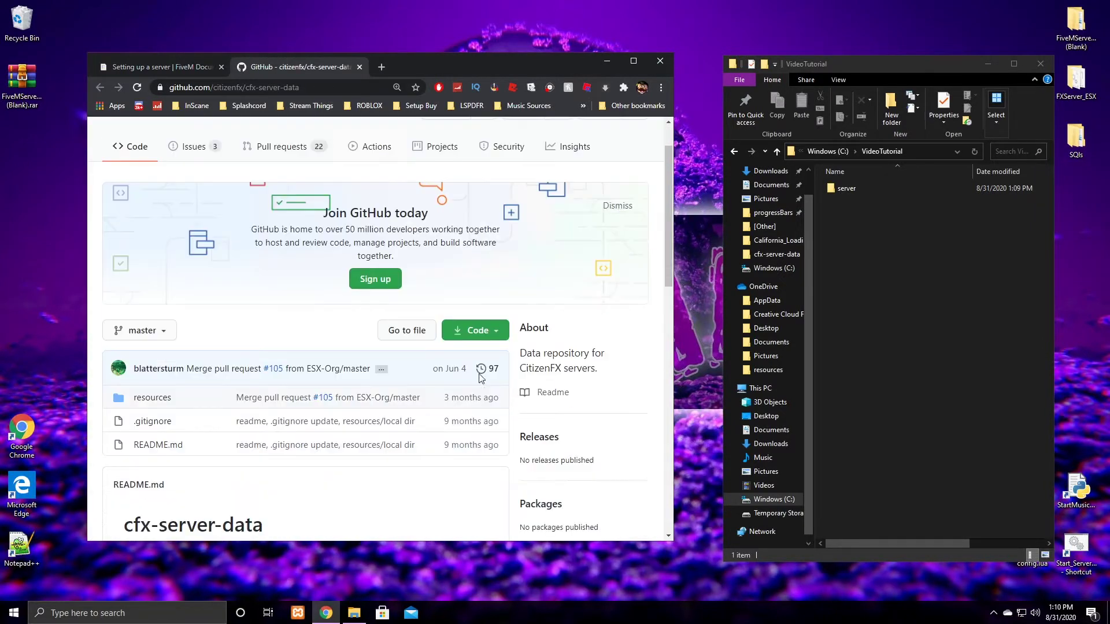
{"action": "left_click", "coordinate": [494, 331]}
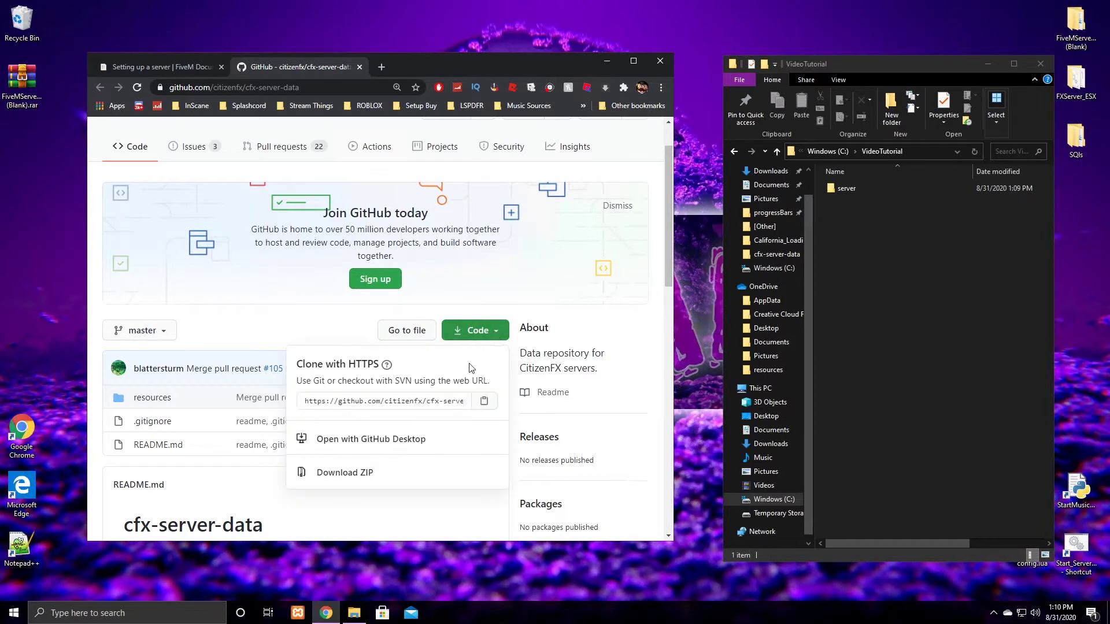
{"action": "left_click", "coordinate": [355, 478]}
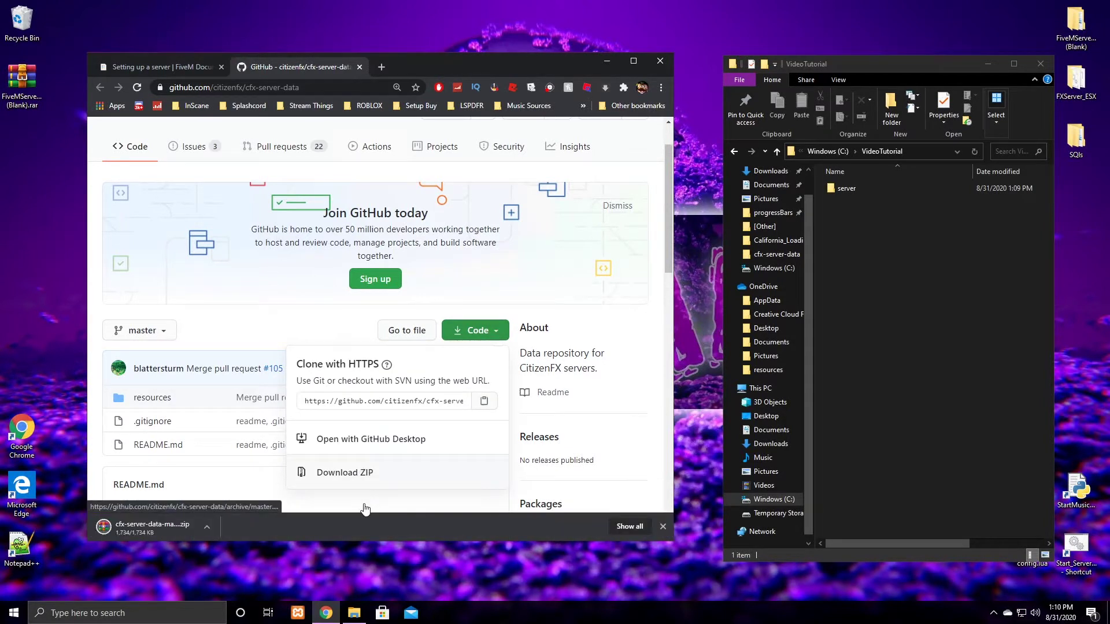
{"action": "left_click", "coordinate": [144, 531]}
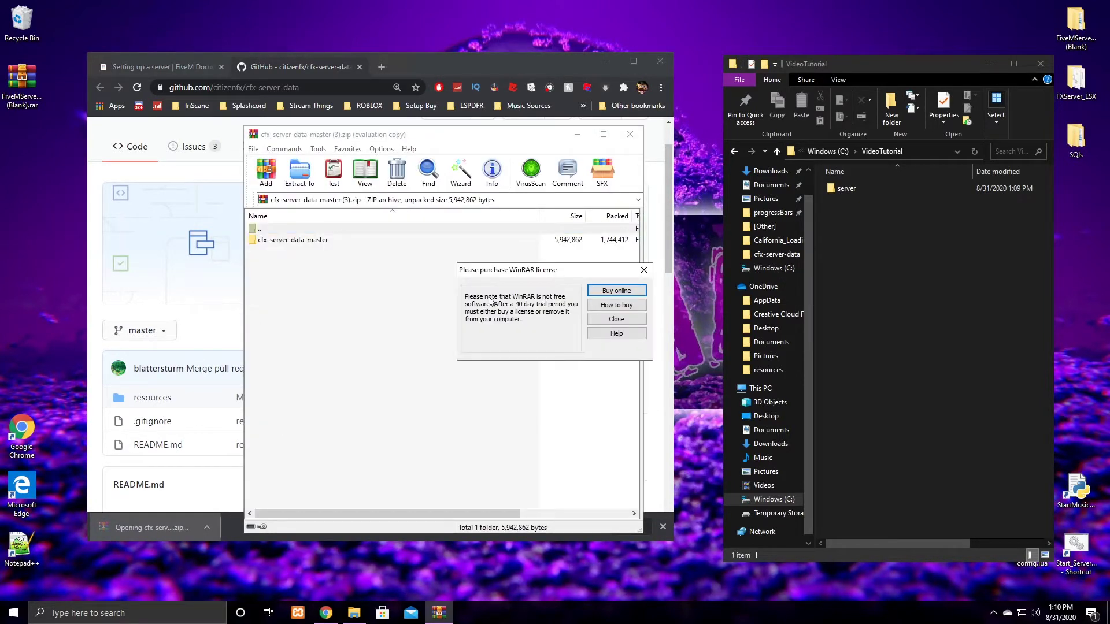
Dismiss the license reminder and extract cfx-server-data-master to C:\VideoTutorial.
{"action": "left_click", "coordinate": [642, 270]}
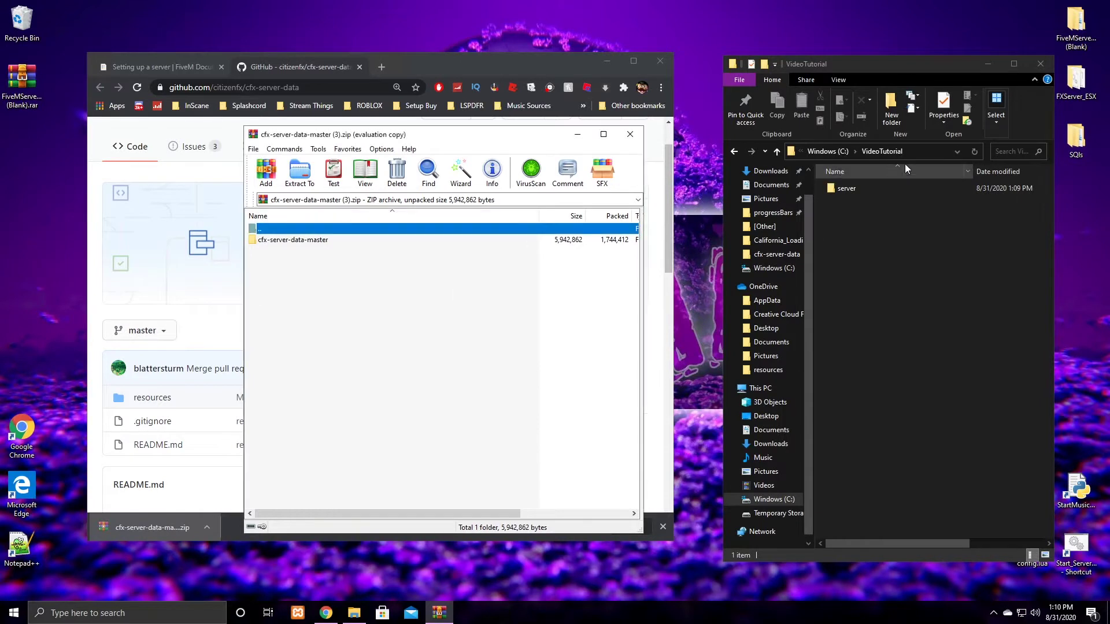
{"action": "left_click", "coordinate": [923, 147]}
{"action": "key", "text": "ctrl+c"}
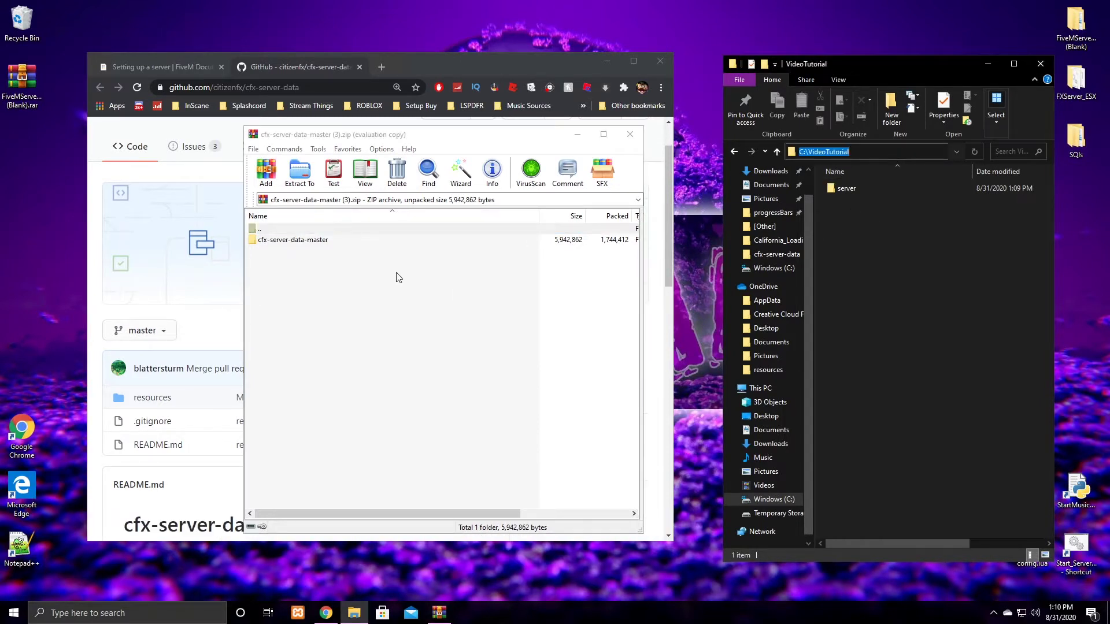
{"action": "left_click", "coordinate": [300, 241]}
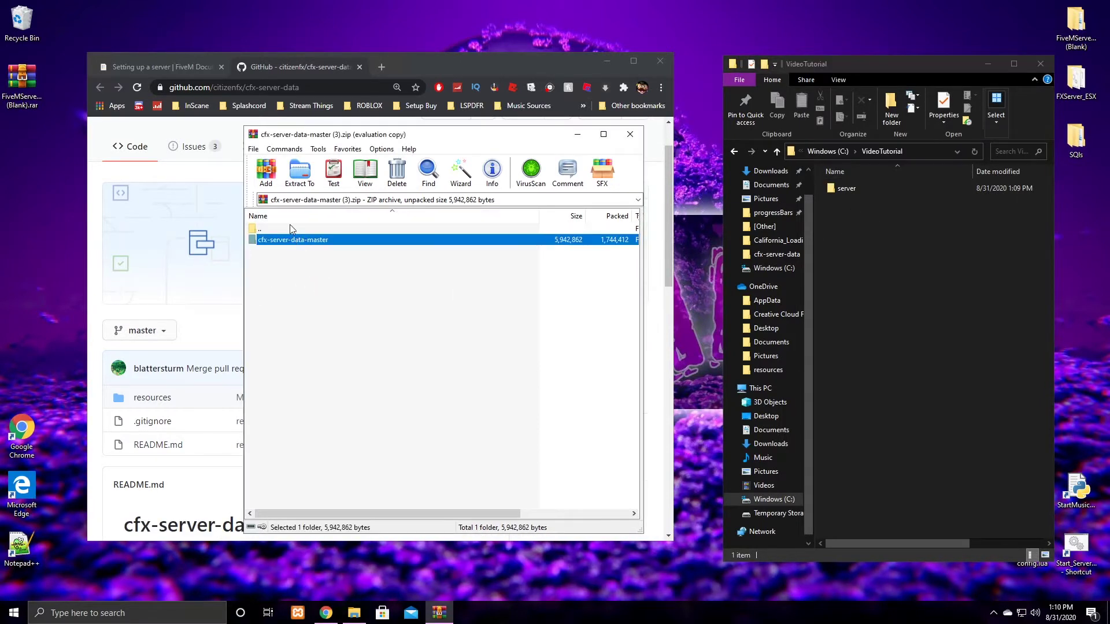
{"action": "left_click", "coordinate": [299, 171]}
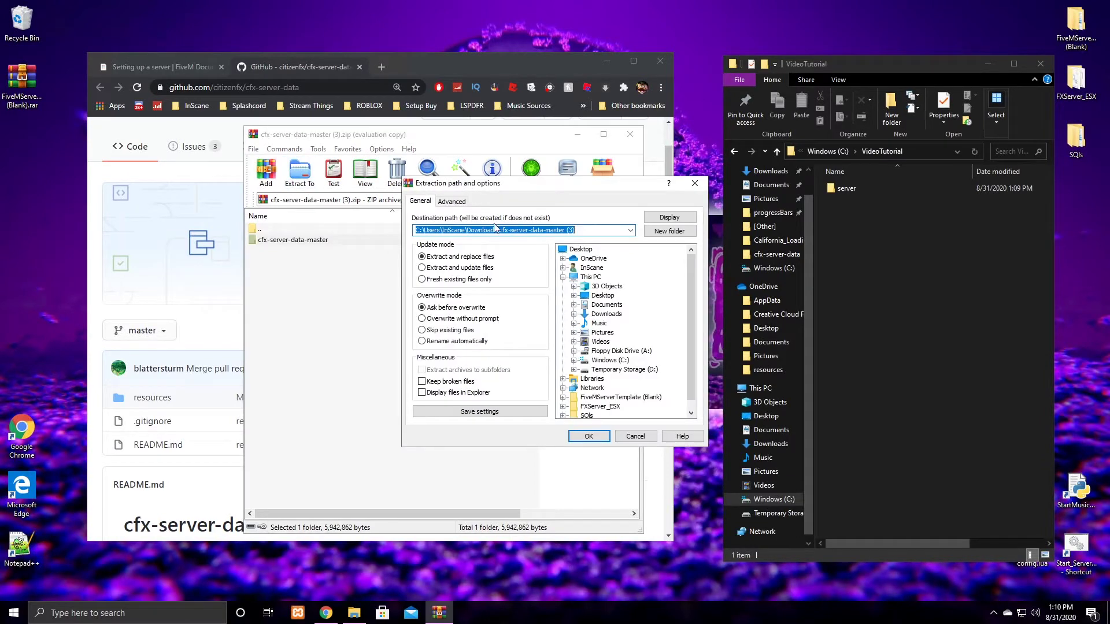
{"action": "key", "text": "ctrl+v"}
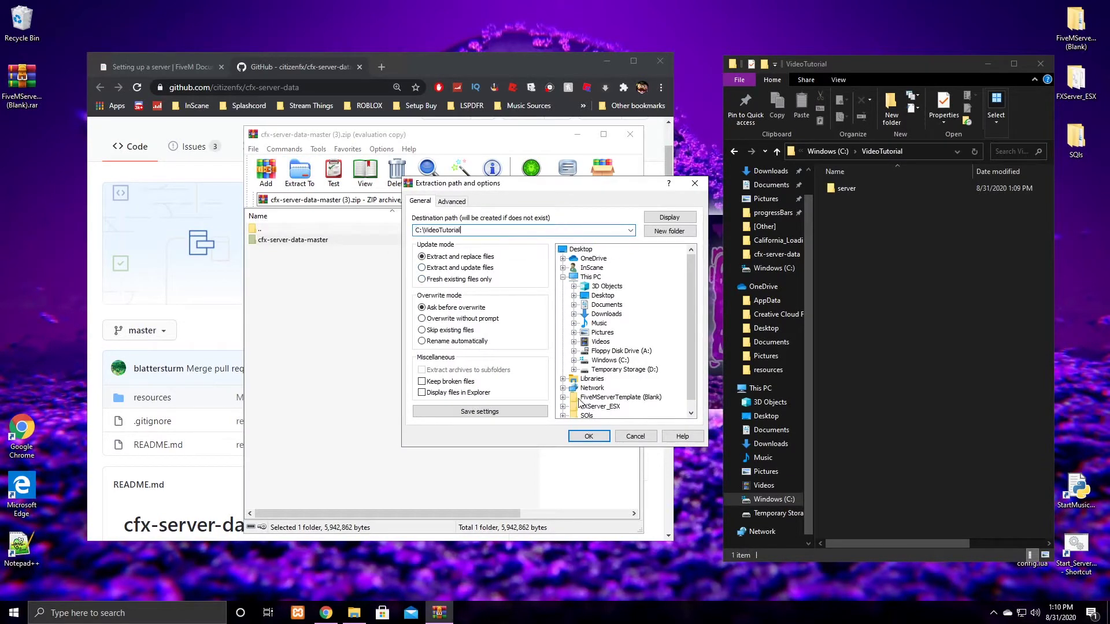
{"action": "left_click", "coordinate": [588, 436]}
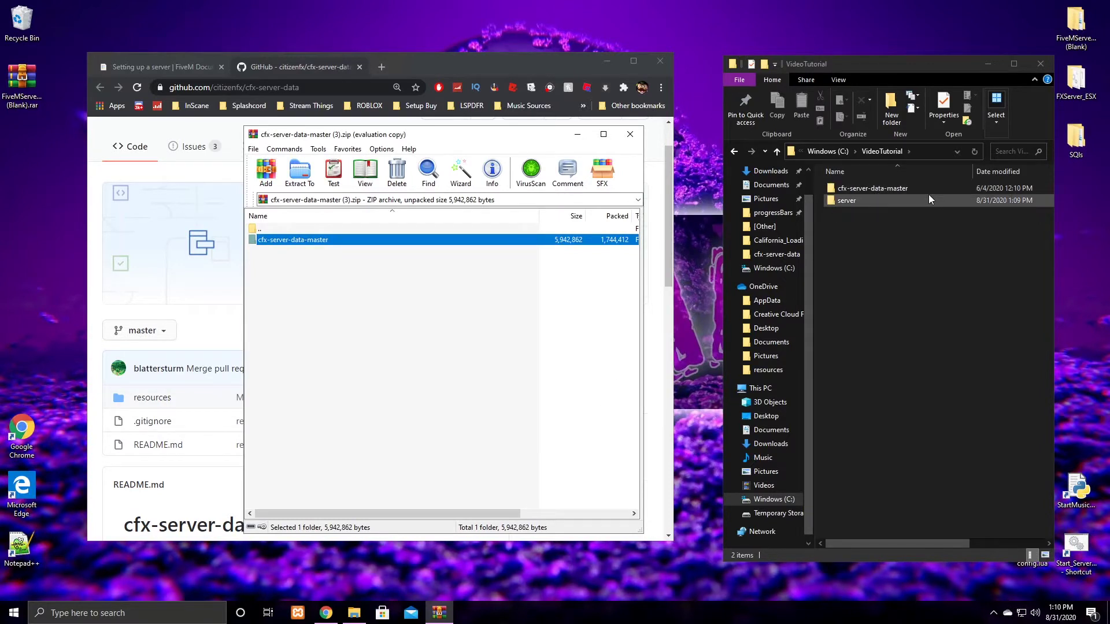
Browse cfx-server-data-master and its six resource folders, then view and close README.md.
{"action": "double_click", "coordinate": [929, 193]}
{"action": "double_click", "coordinate": [871, 192]}
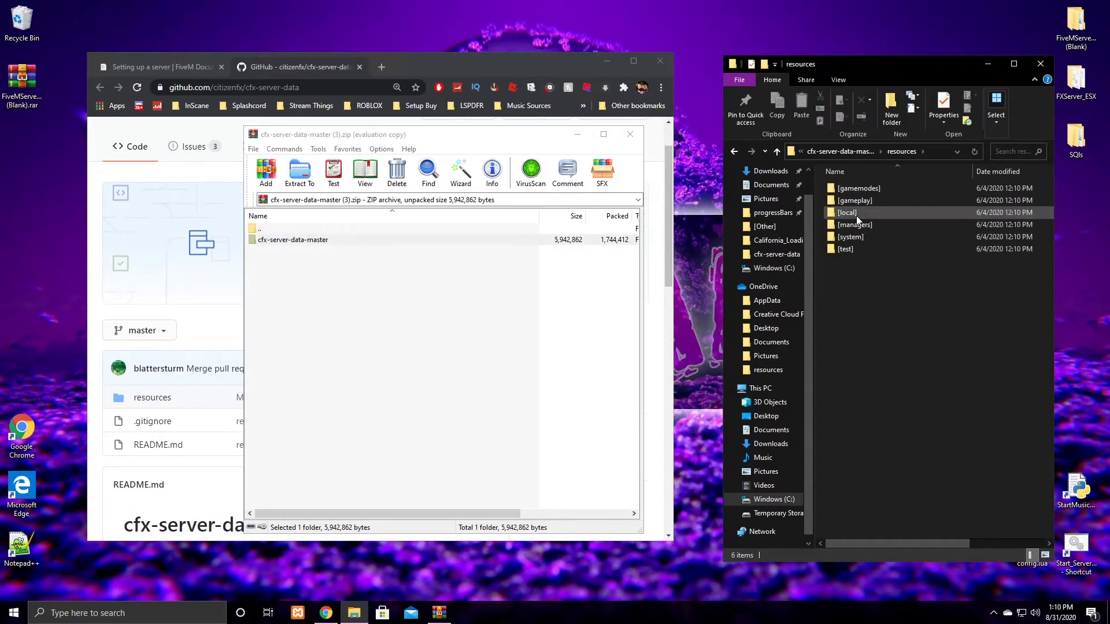
{"action": "left_click_drag", "start_coordinate": [861, 248], "coordinate": [704, 144]}
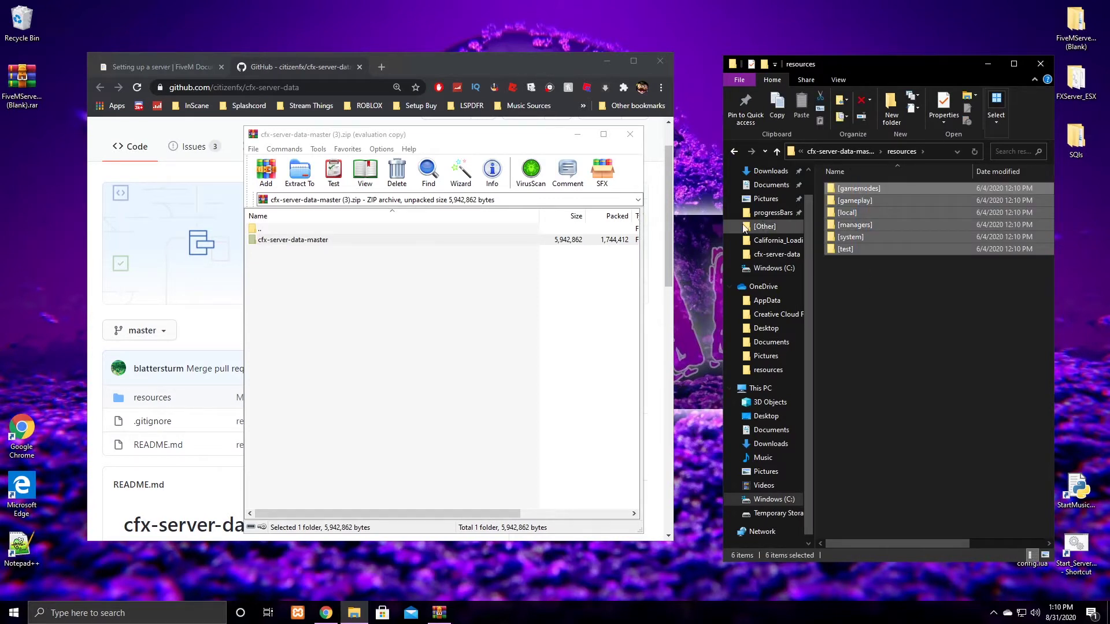
{"action": "left_click", "coordinate": [736, 151]}
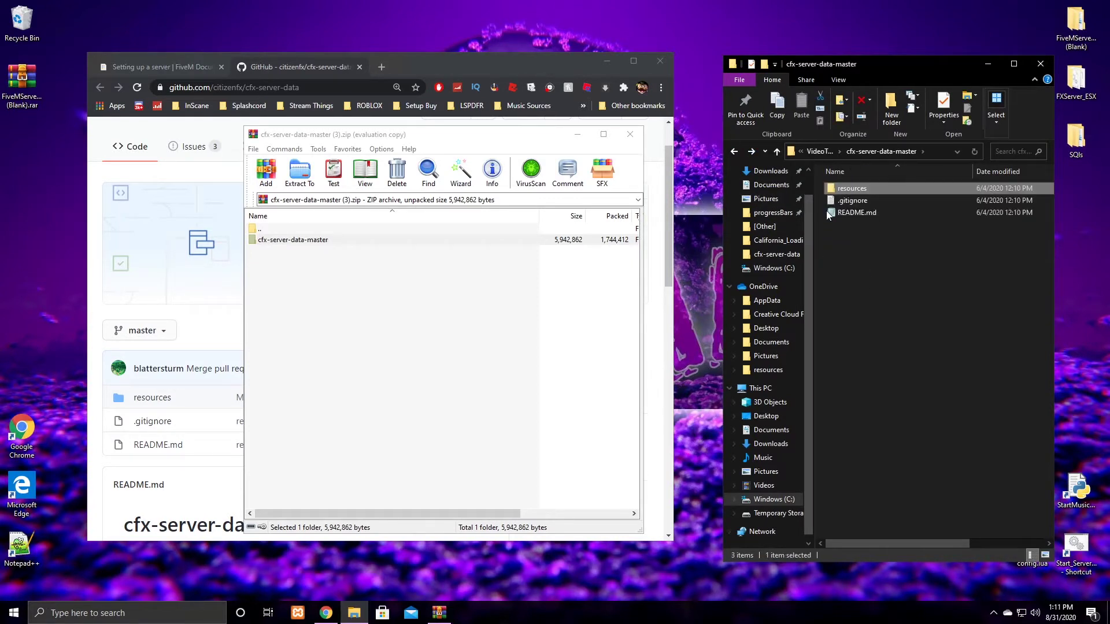
{"action": "double_click", "coordinate": [894, 212]}
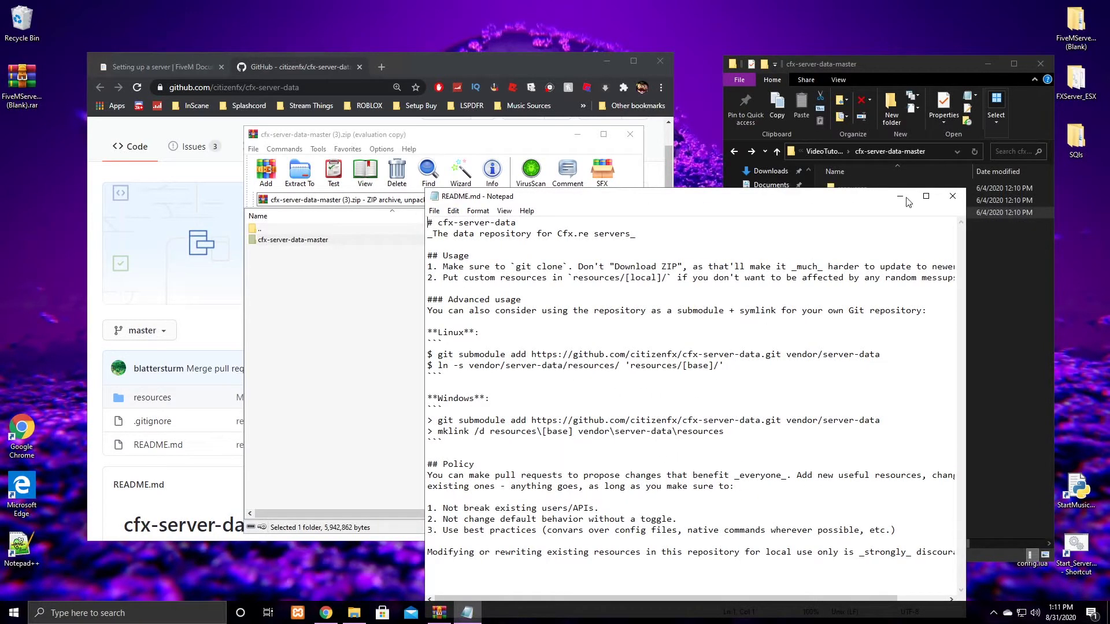
{"action": "left_click", "coordinate": [953, 196]}
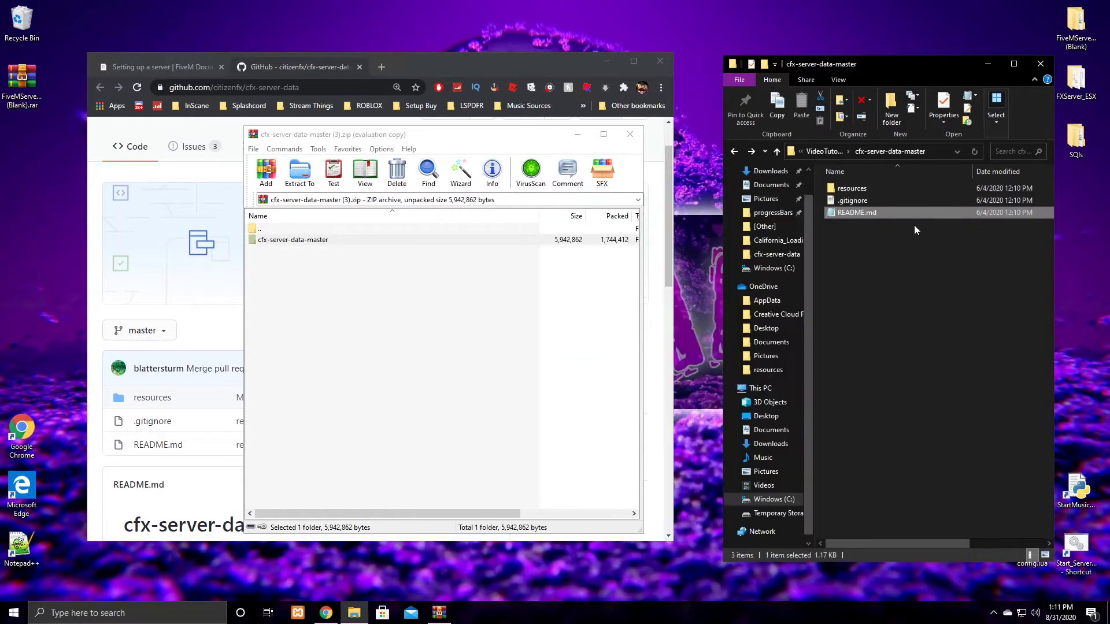
Delete README.md and close the WinRAR archive window.
{"action": "right_click", "coordinate": [861, 216]}
{"action": "left_click", "coordinate": [911, 439]}
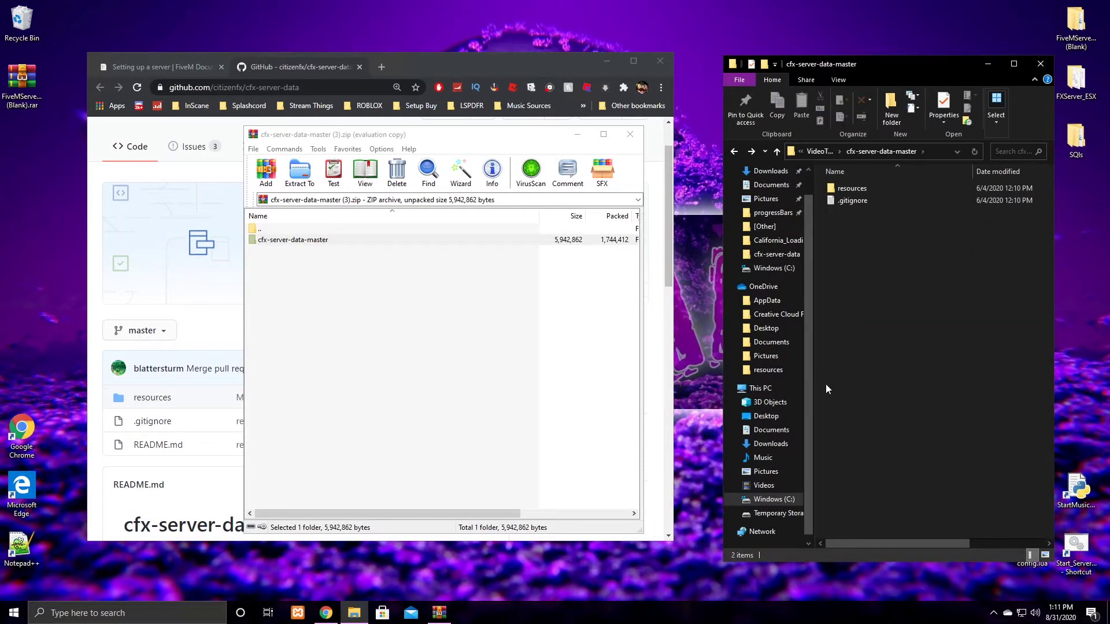
{"action": "left_click", "coordinate": [632, 136]}
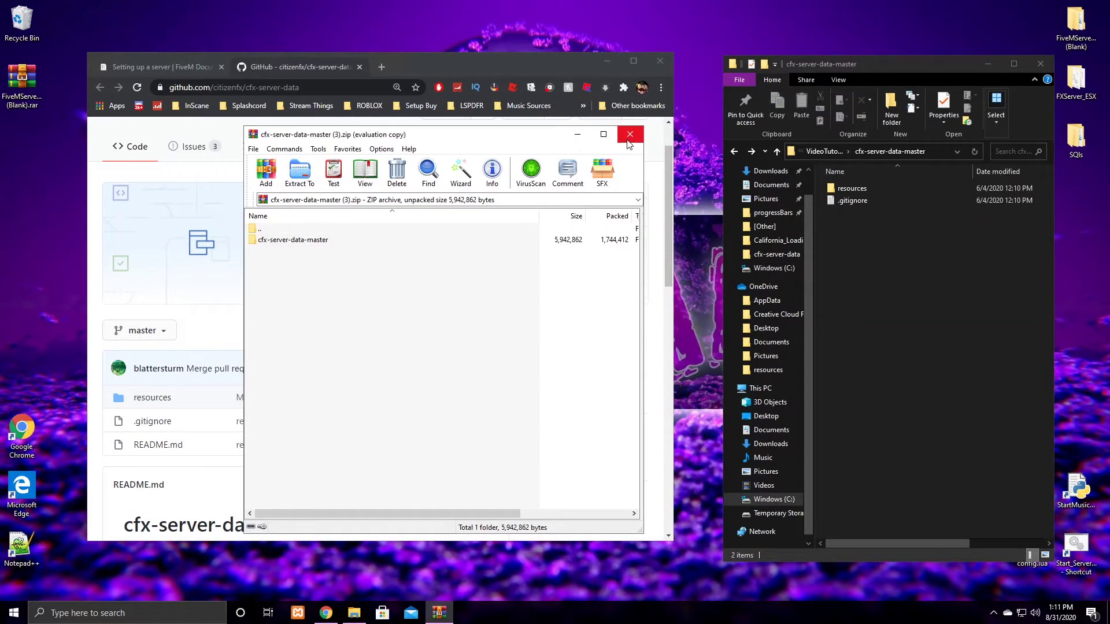
{"action": "left_click", "coordinate": [629, 137]}
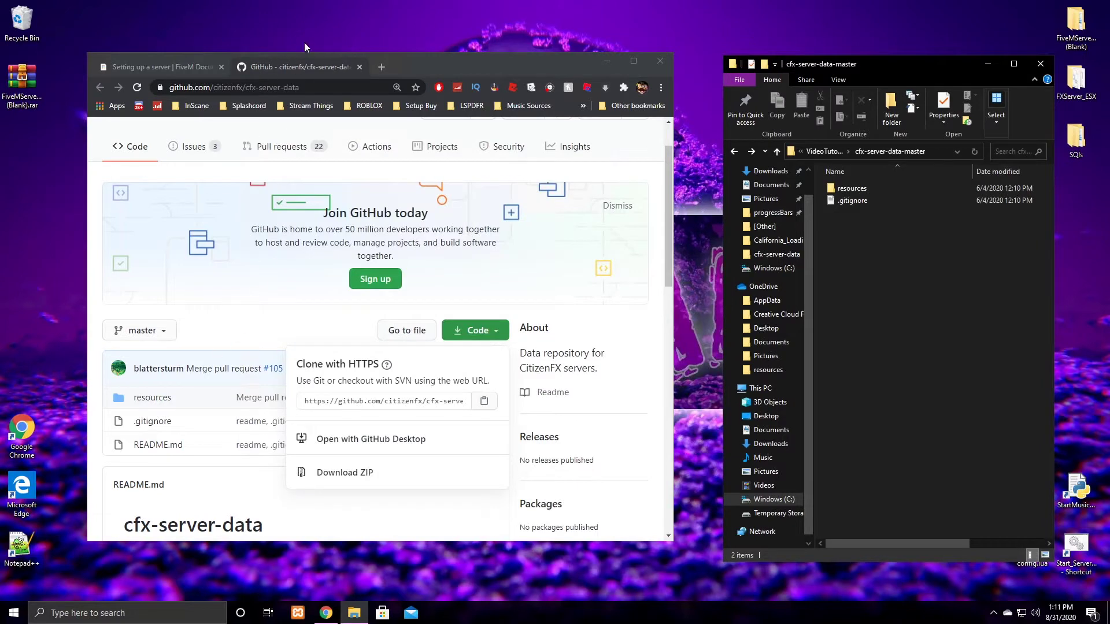
Close the GitHub tab and reread the extract-the-build step in the docs.
{"action": "left_click", "coordinate": [361, 69]}
{"action": "left_click", "coordinate": [360, 67]}
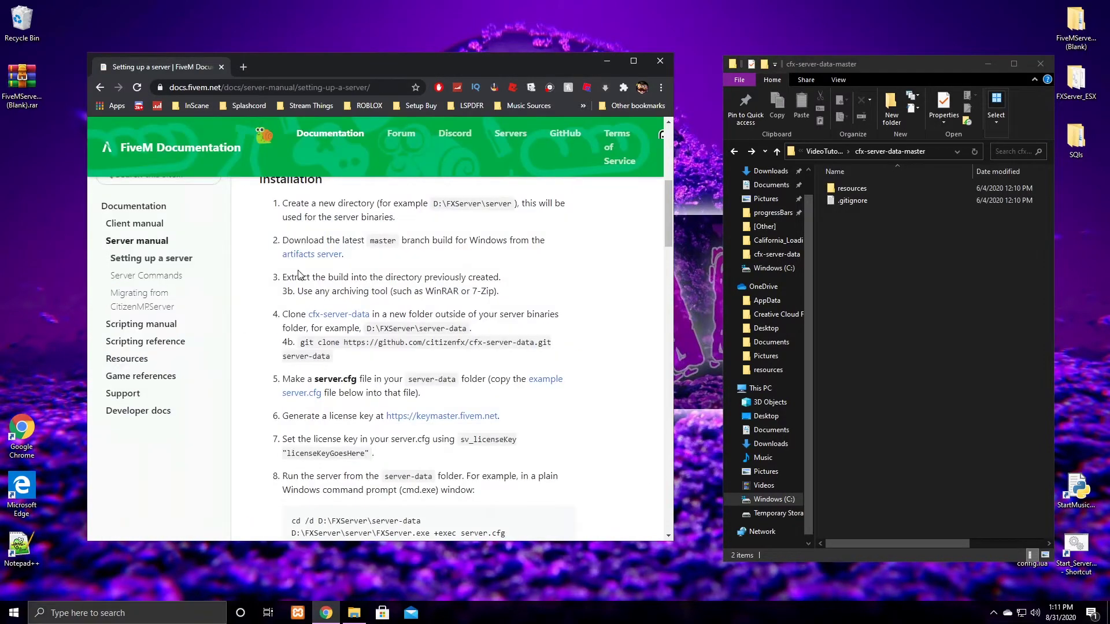
{"action": "left_click_drag", "start_coordinate": [281, 279], "coordinate": [503, 292]}
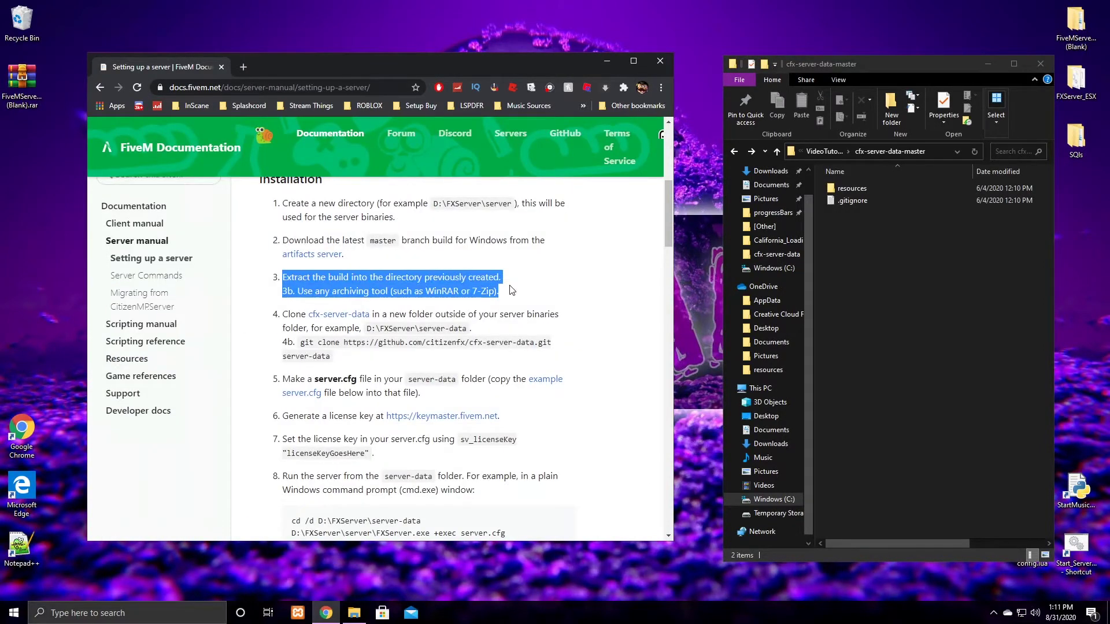
{"action": "left_click", "coordinate": [382, 295]}
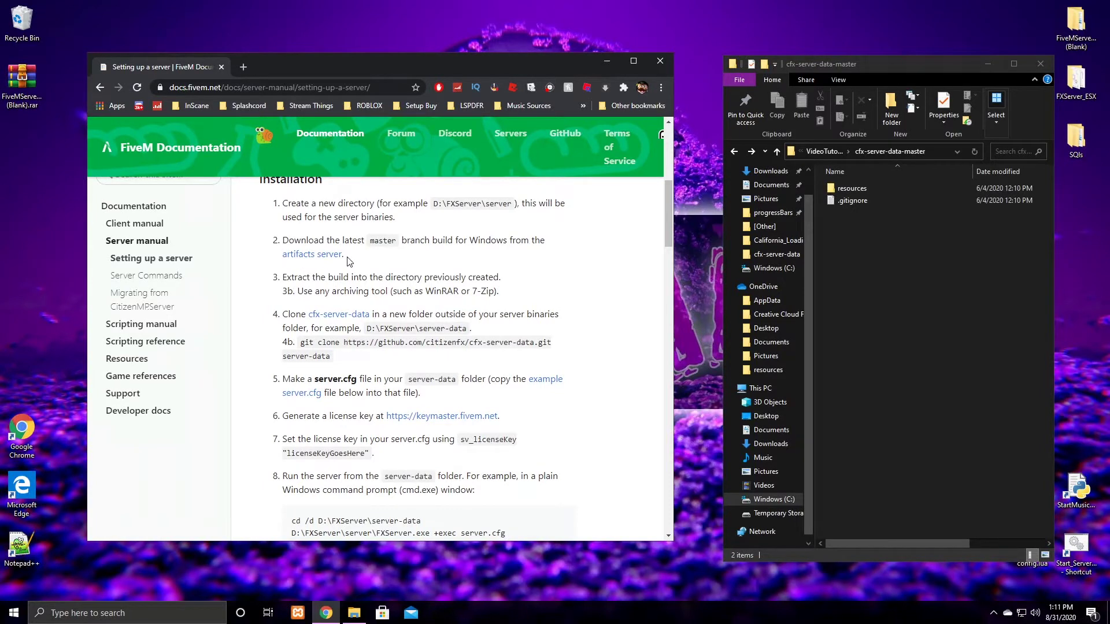
Read on past the clone cfx-server-data instructions to the server.cfg step.
{"action": "scroll", "coordinate": [349, 261], "scroll_direction": "down", "scroll_amount": 1}
{"action": "scroll", "coordinate": [301, 258], "scroll_direction": "down", "scroll_amount": 1}
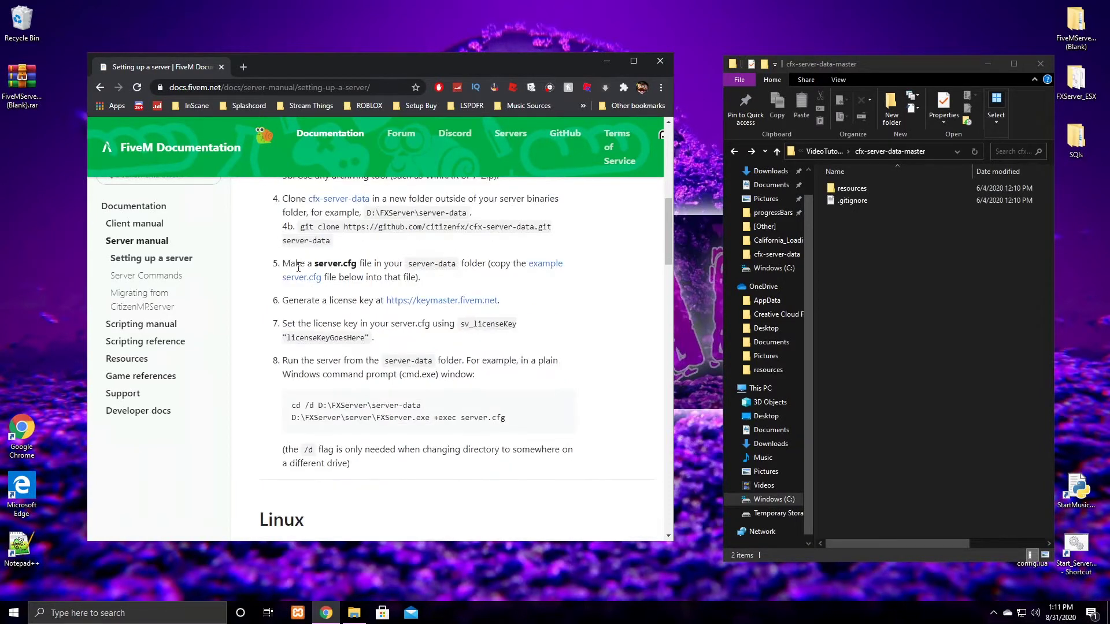
{"action": "left_click_drag", "start_coordinate": [320, 218], "coordinate": [358, 229]}
{"action": "left_click", "coordinate": [359, 229]}
{"action": "scroll", "coordinate": [357, 231], "scroll_direction": "down", "scroll_amount": 1}
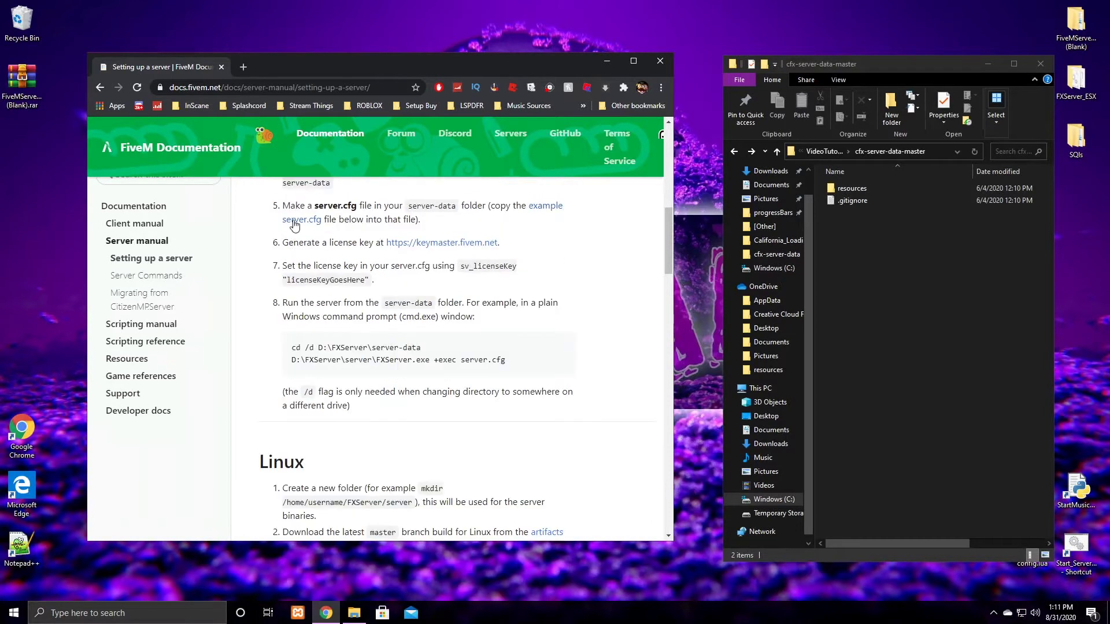
{"action": "left_click_drag", "start_coordinate": [287, 202], "coordinate": [315, 204]}
{"action": "left_click", "coordinate": [321, 200]}
Add a new text document renamed server.cfg, confirming the extension change.
{"action": "right_click", "coordinate": [841, 231]}
{"action": "mouse_move", "coordinate": [855, 396]}
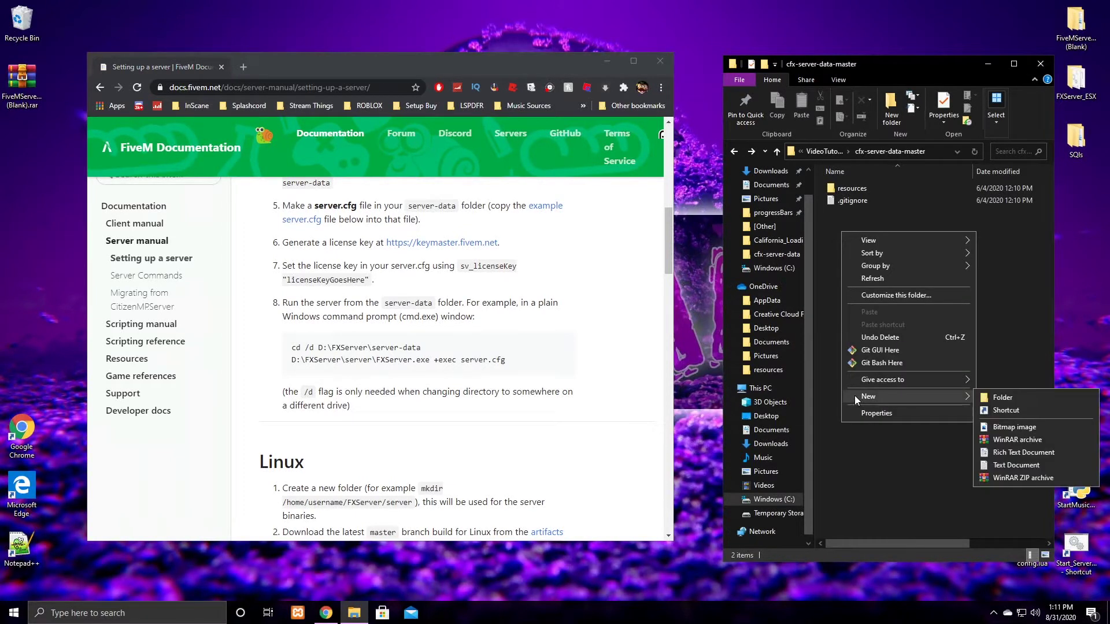
{"action": "left_click", "coordinate": [1031, 462]}
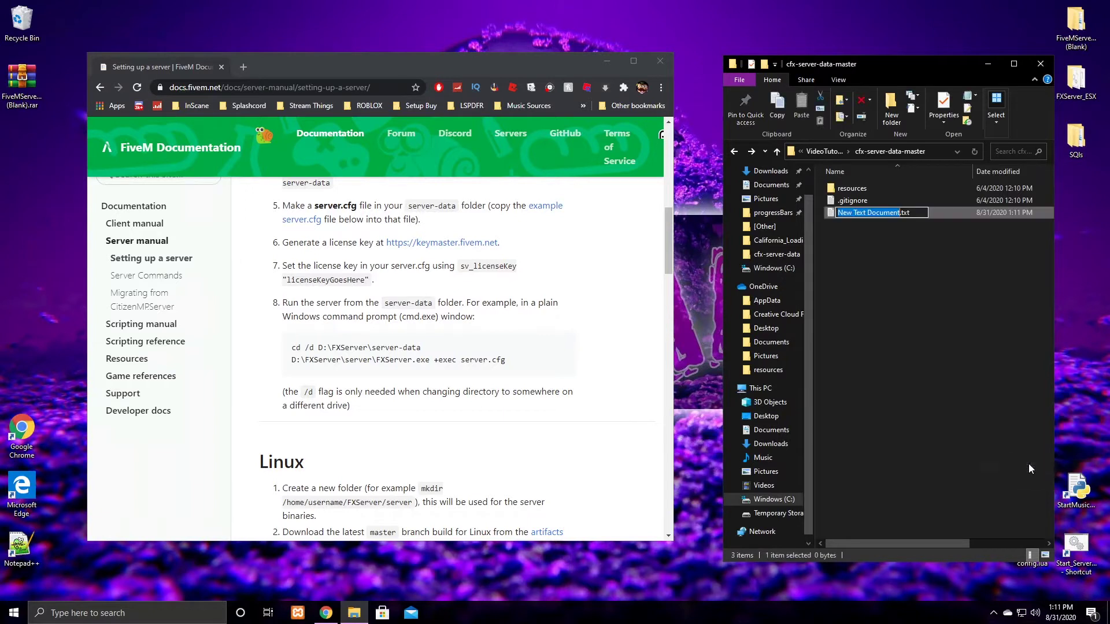
{"action": "key", "text": "ctrl+a"}
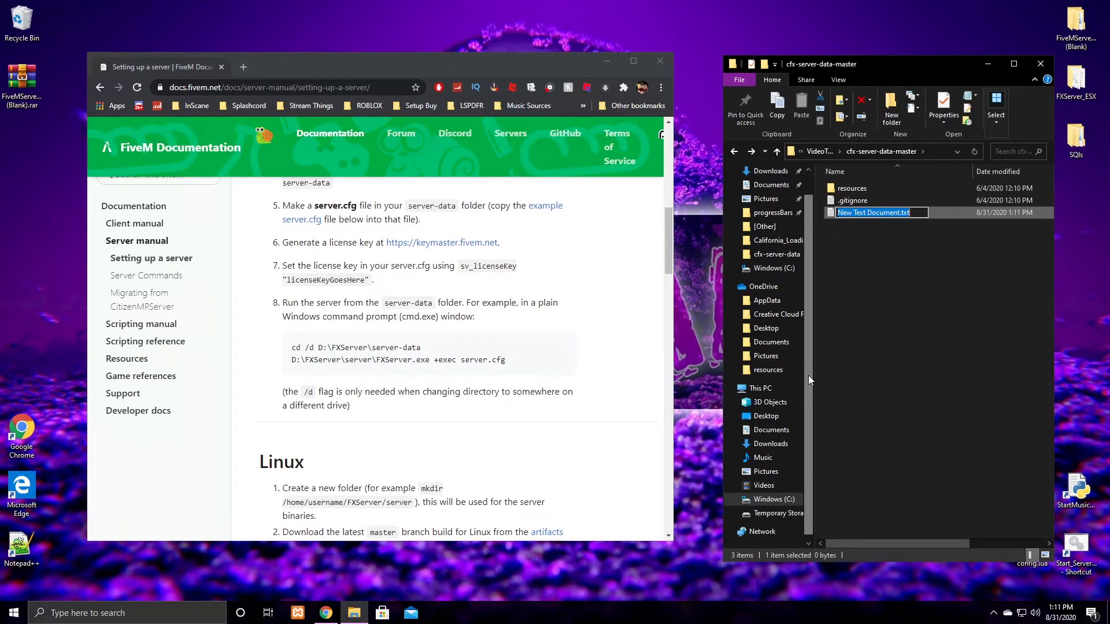
{"action": "type", "text": "server"}
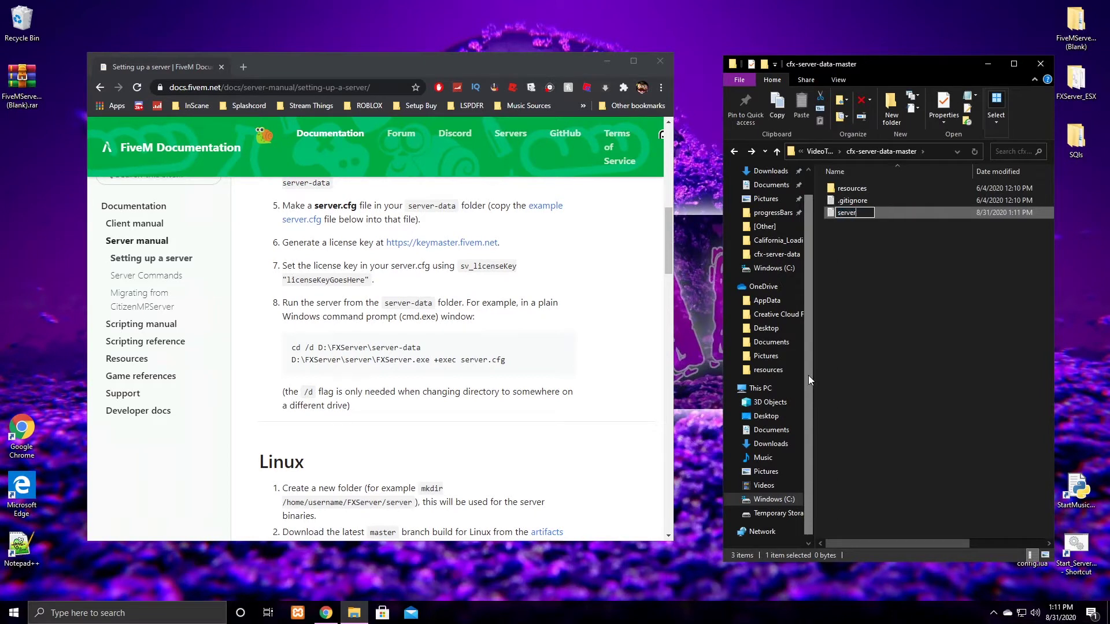
{"action": "type", "text": ".cfg"}
{"action": "key", "text": "Return"}
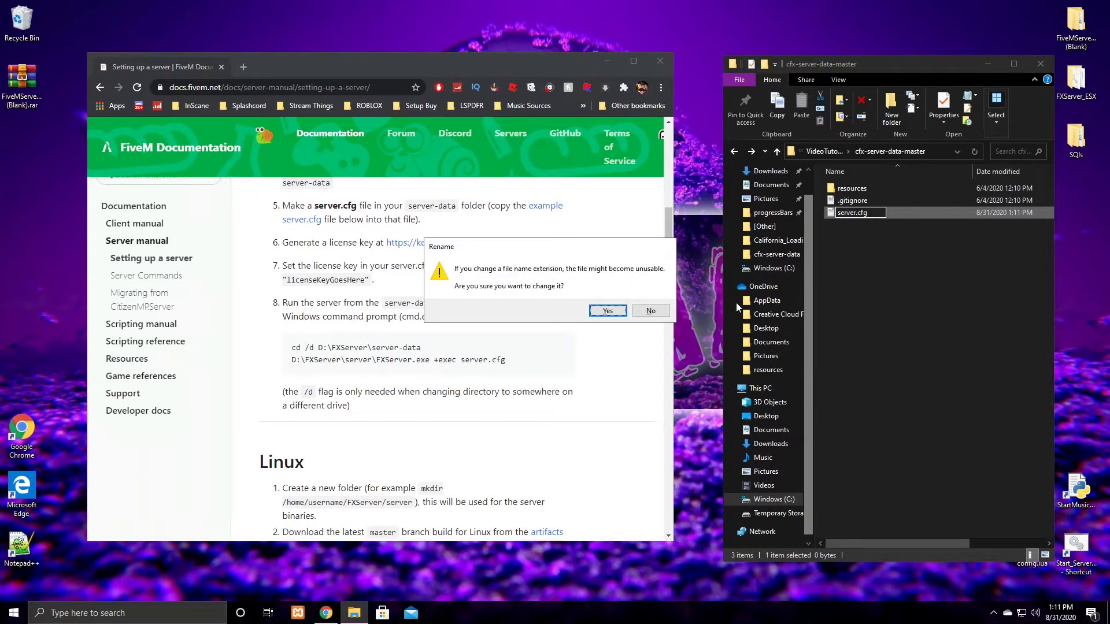
{"action": "left_click", "coordinate": [598, 313]}
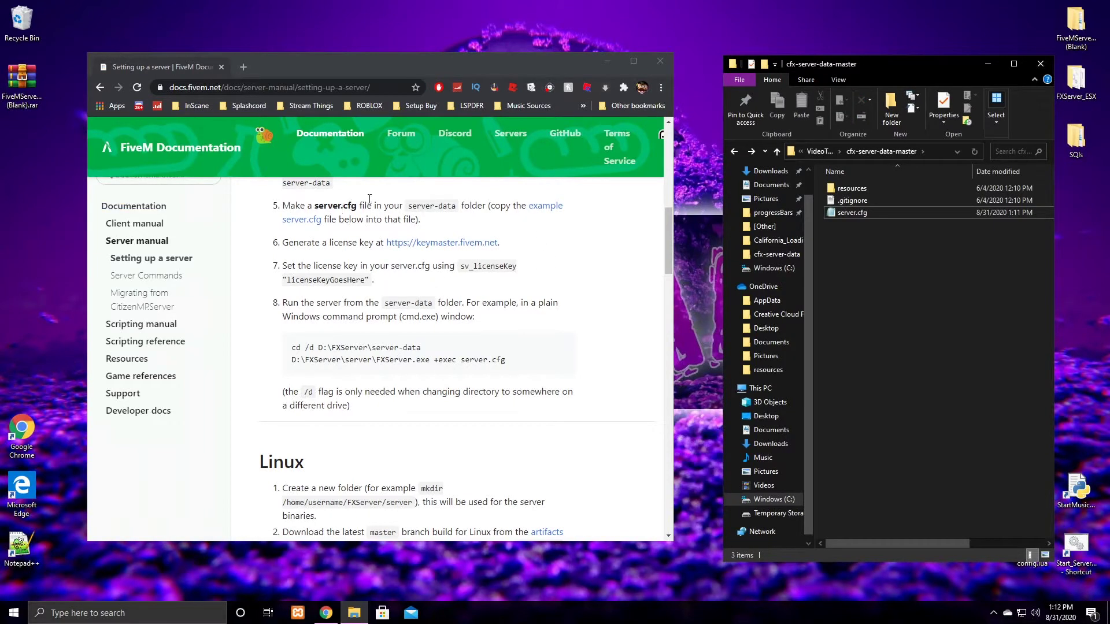
Jump to and look over the example server.cfg settings in the docs.
{"action": "left_click", "coordinate": [549, 215]}
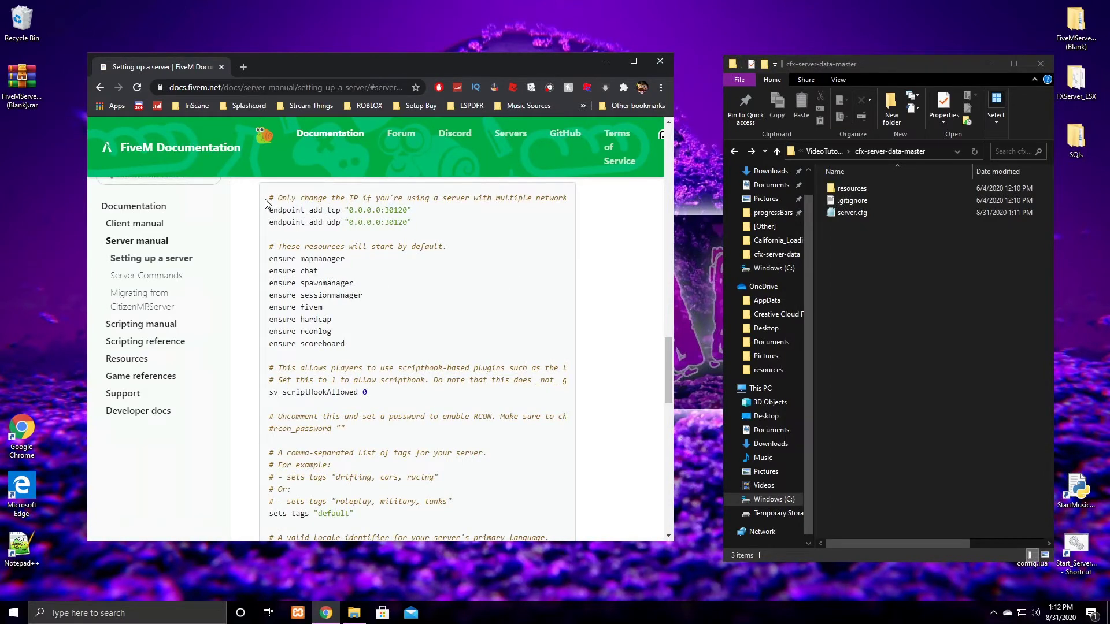
{"action": "left_click_drag", "start_coordinate": [307, 217], "coordinate": [380, 380]}
{"action": "left_click", "coordinate": [624, 342]}
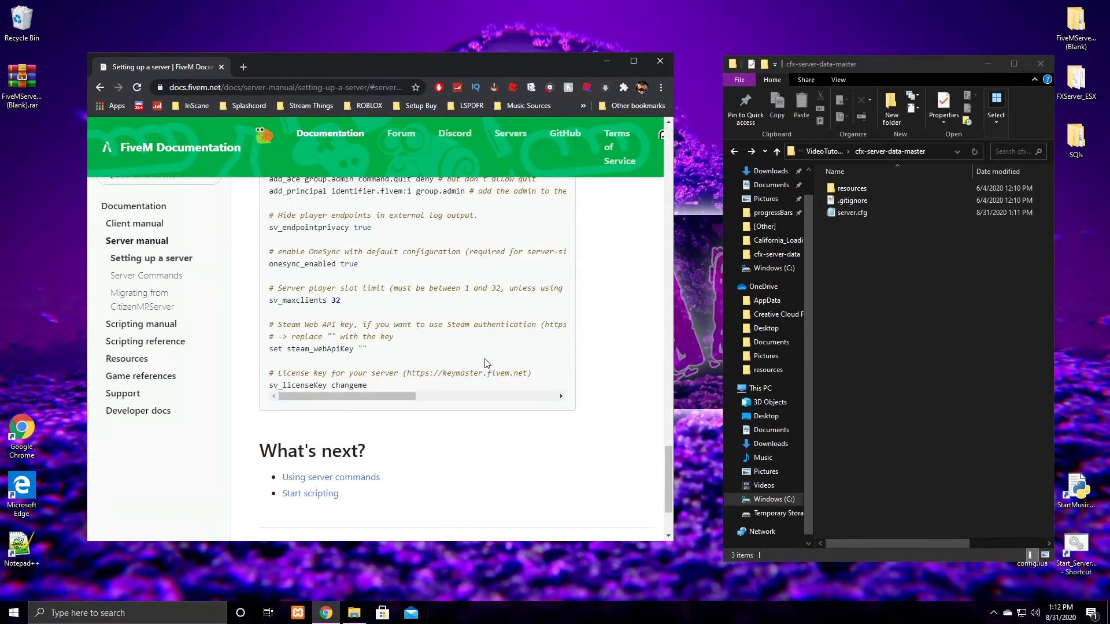
Open the new server.cfg in Notepad++ from File Explorer.
{"action": "left_click", "coordinate": [862, 214]}
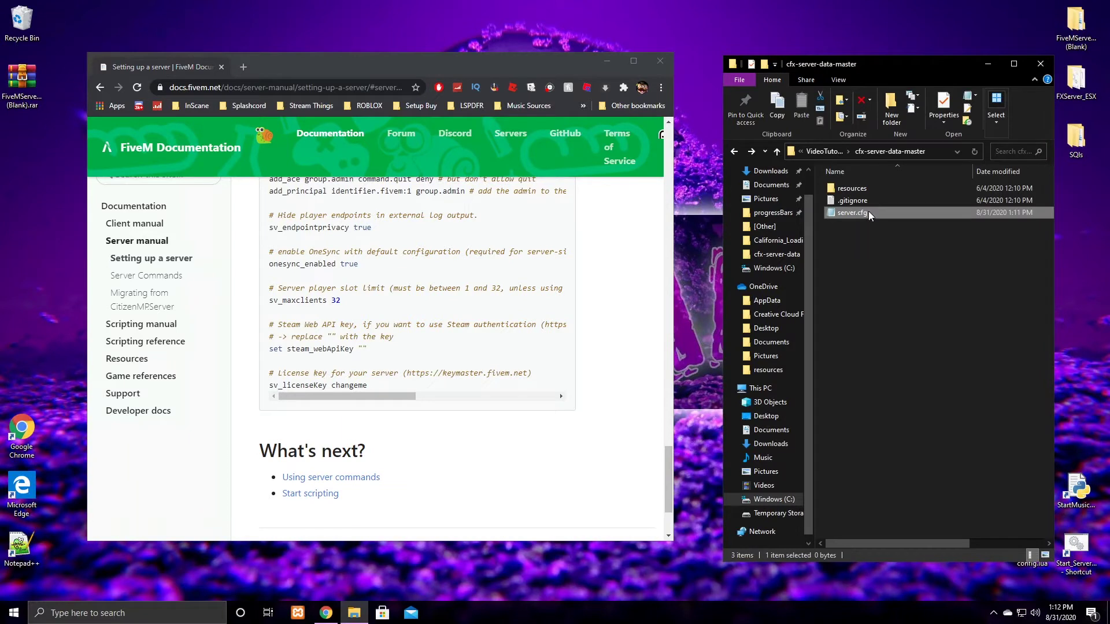
{"action": "right_click", "coordinate": [868, 213]}
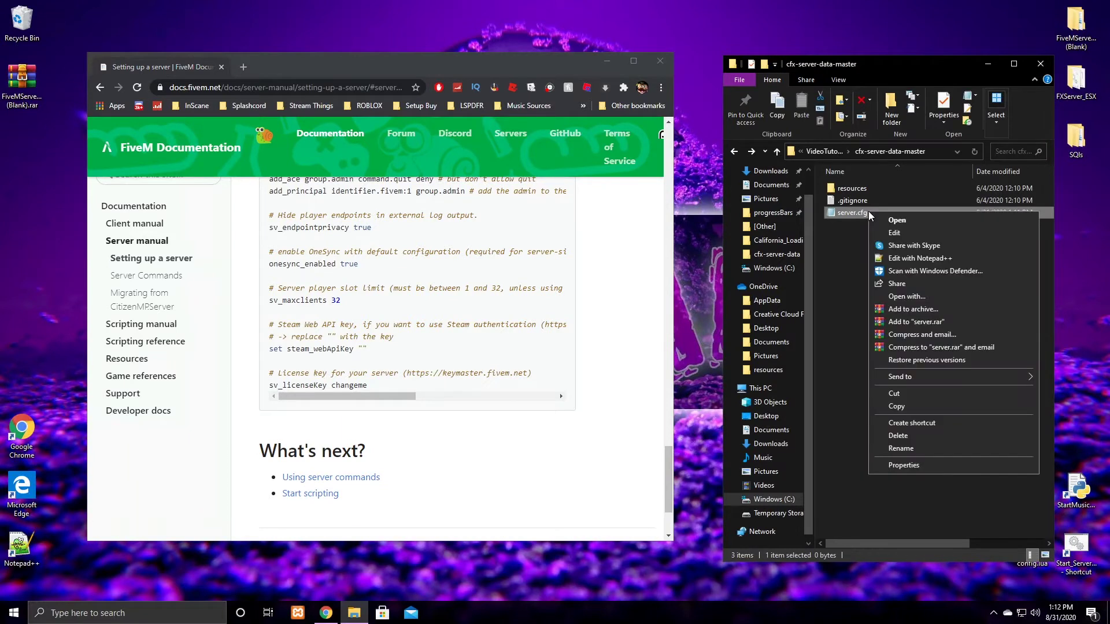
{"action": "left_click", "coordinate": [897, 259]}
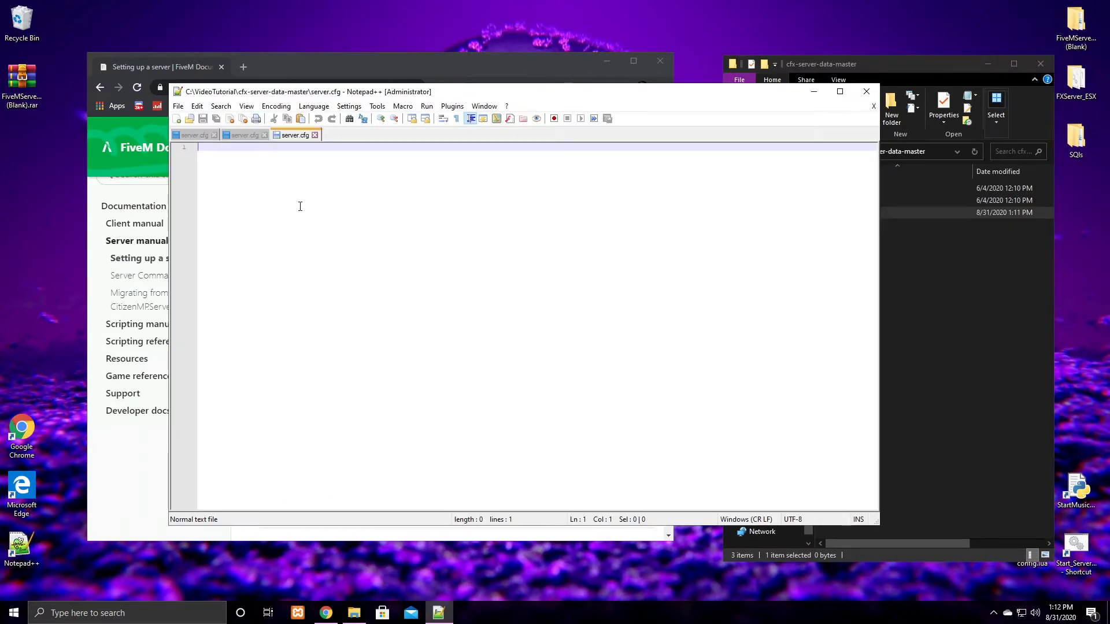
Paste the default example config into the empty server.cfg.
{"action": "key", "text": "ctrl+v"}
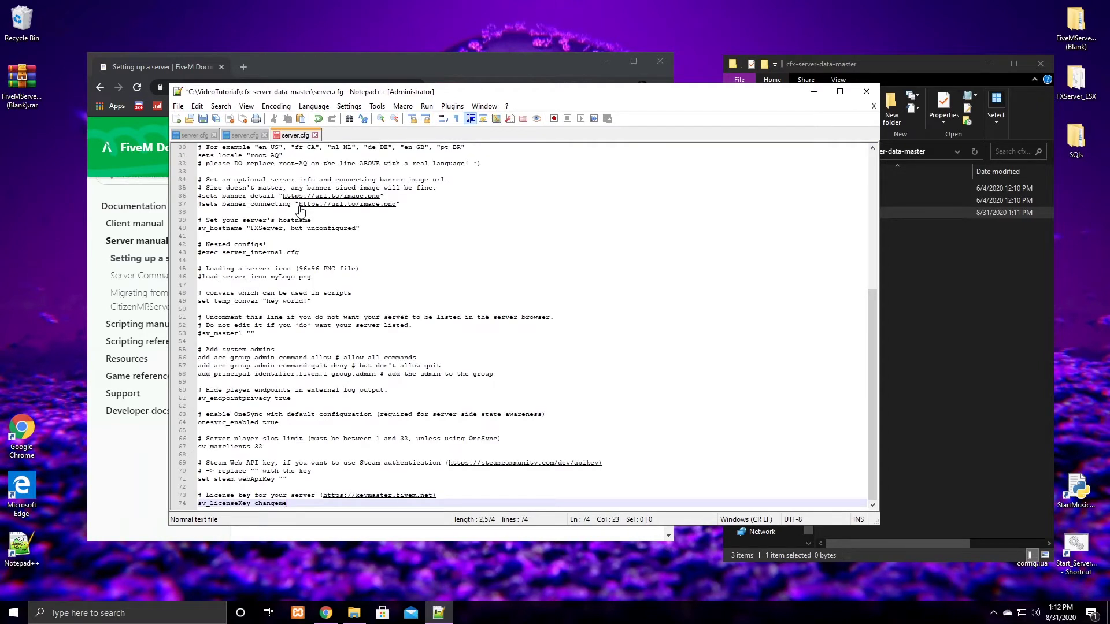
{"action": "key", "text": "ctrl+a"}
{"action": "key", "text": "Delete"}
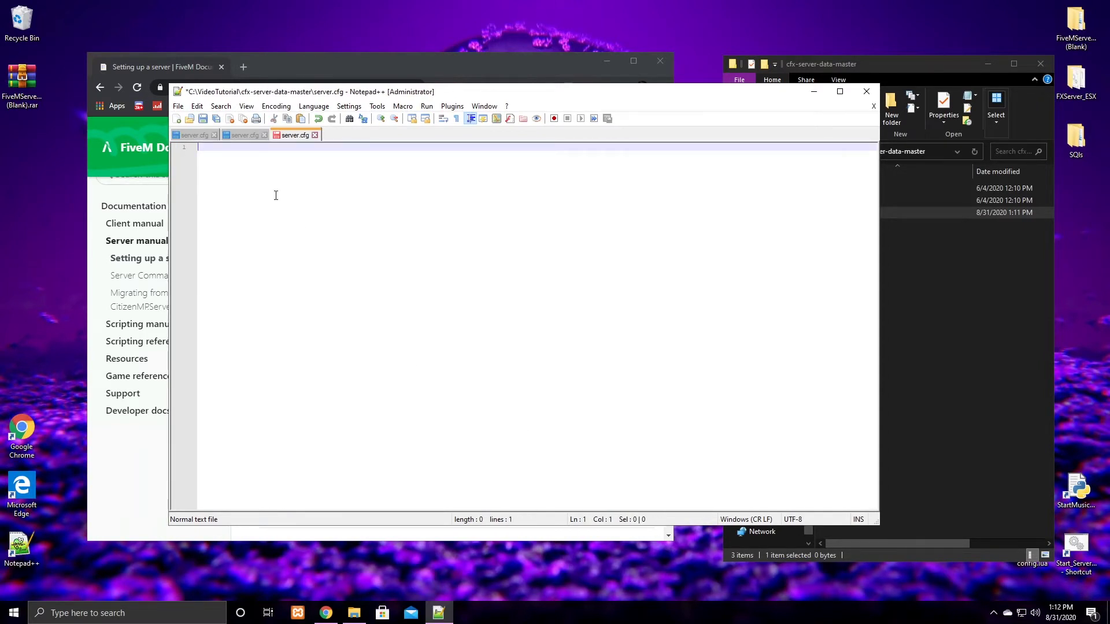
{"action": "right_click", "coordinate": [276, 196]}
{"action": "left_click", "coordinate": [318, 217]}
{"action": "scroll", "coordinate": [347, 219], "scroll_direction": "up", "scroll_amount": 10}
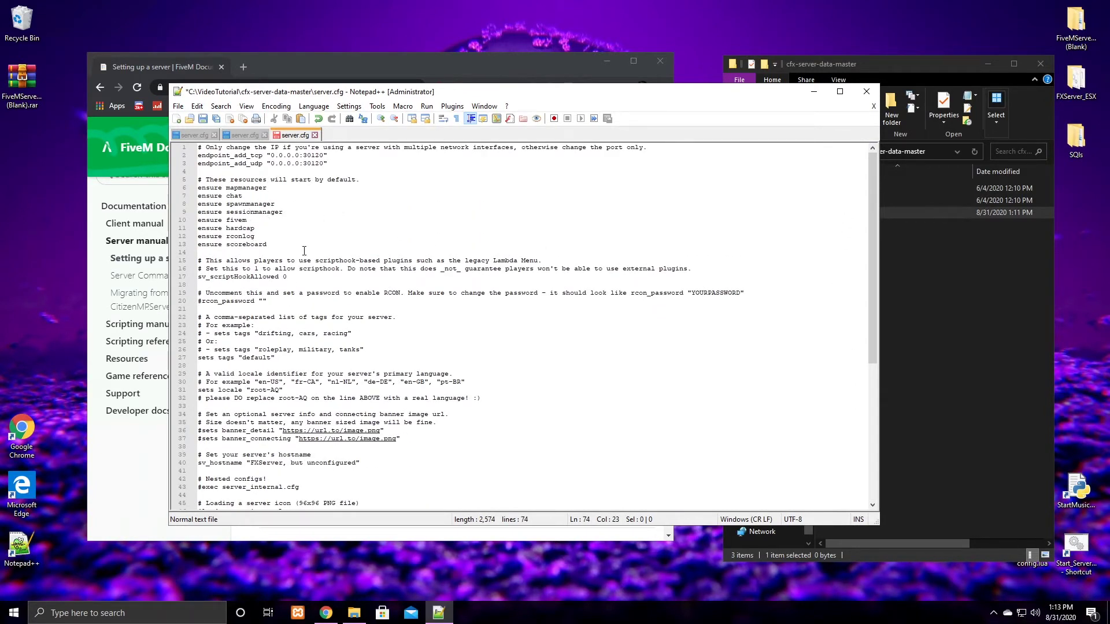
Add a 'restart sessionmanager' line after ensure scoreboard and save server.cfg.
{"action": "left_click", "coordinate": [288, 245]}
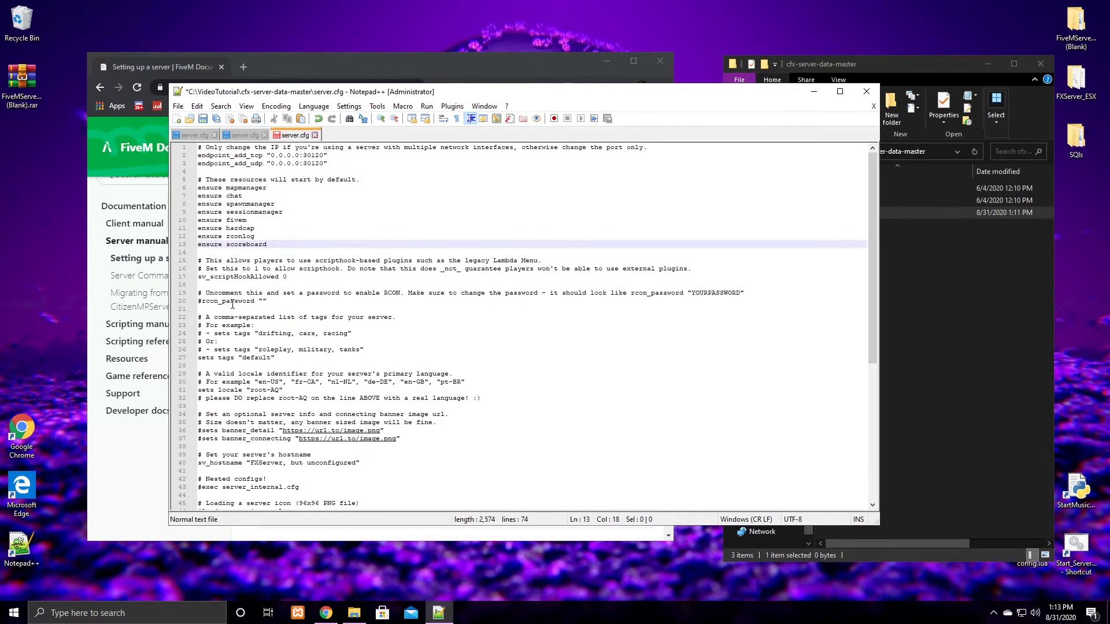
{"action": "key", "text": "Return"}
{"action": "key", "text": "Return"}
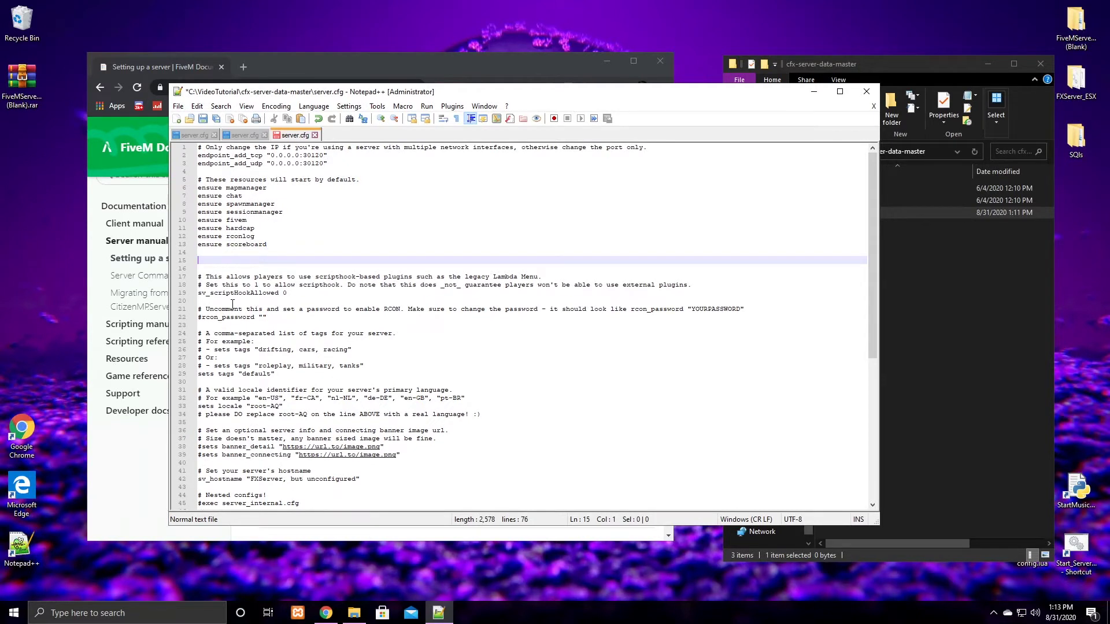
{"action": "type", "text": "restart sessionm"}
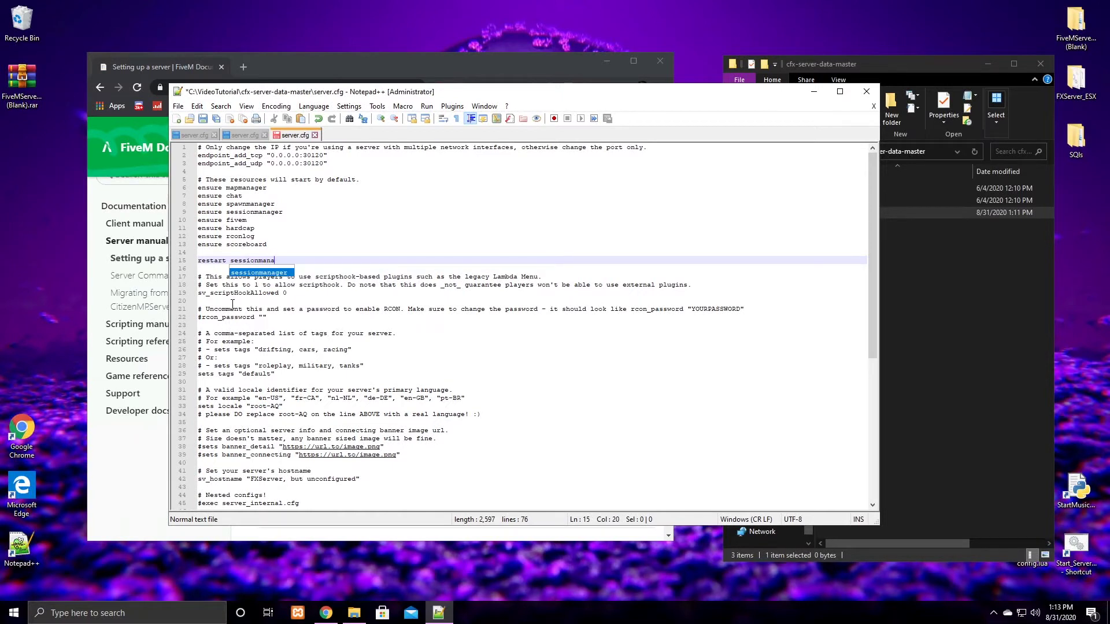
{"action": "type", "text": "an"}
{"action": "key", "text": "Return"}
{"action": "key", "text": "ctrl+s"}
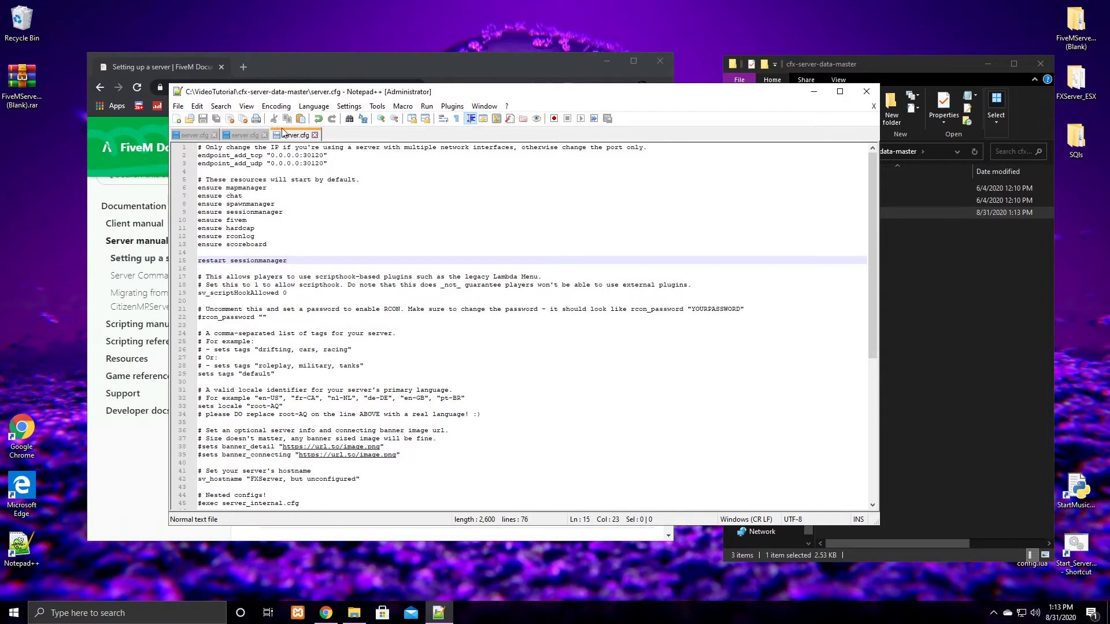
{"action": "left_click_drag", "start_coordinate": [327, 156], "coordinate": [195, 156]}
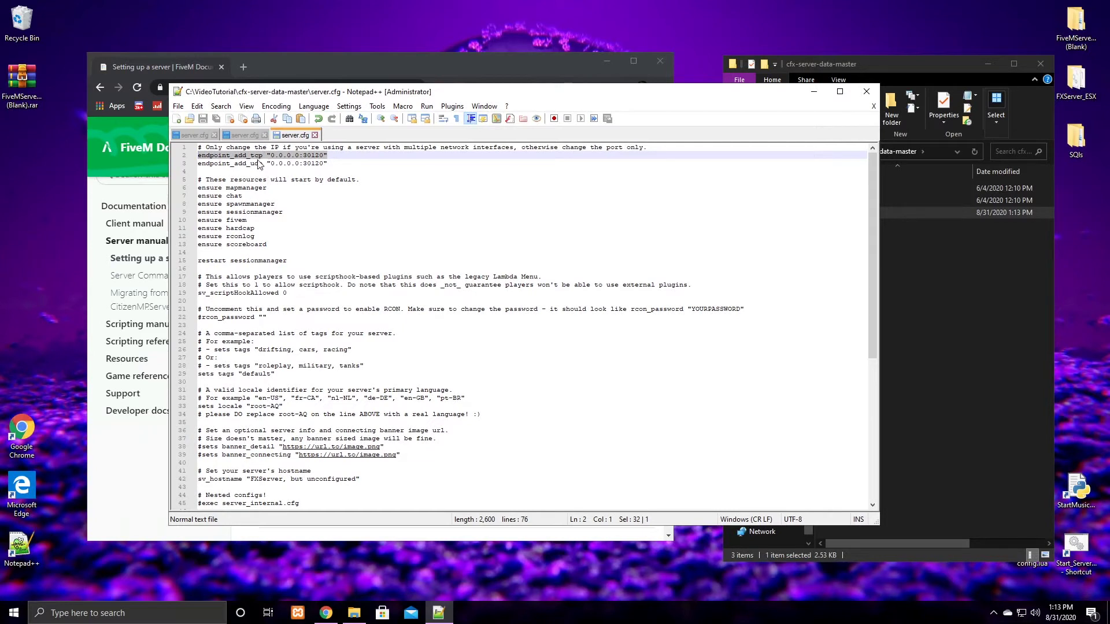
{"action": "double_click", "coordinate": [288, 164]}
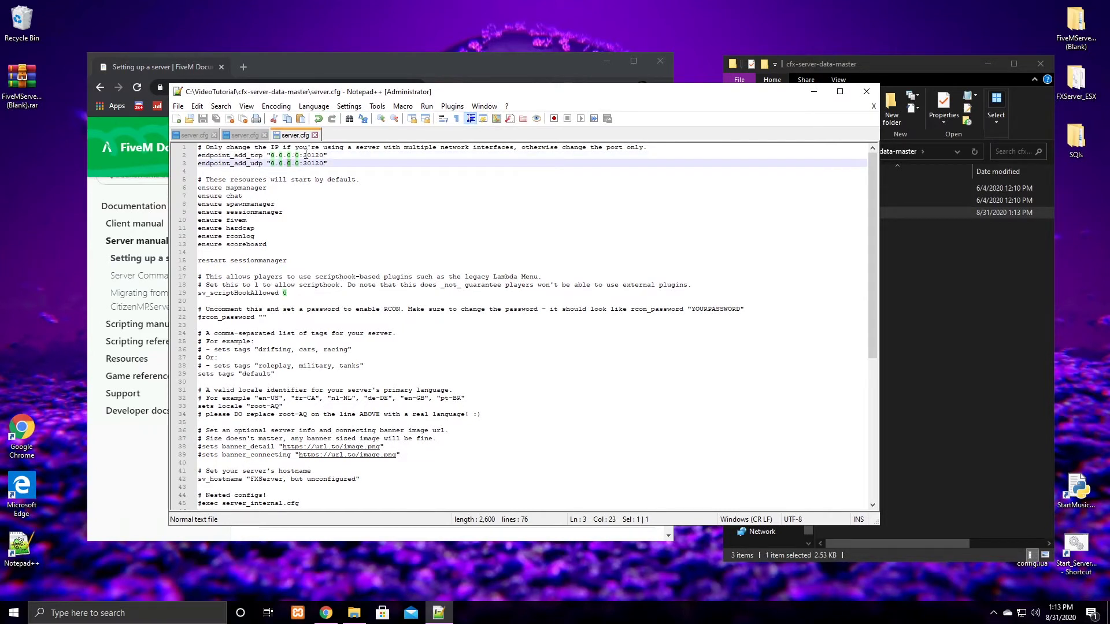
{"action": "double_click", "coordinate": [309, 155]}
{"action": "double_click", "coordinate": [314, 164]}
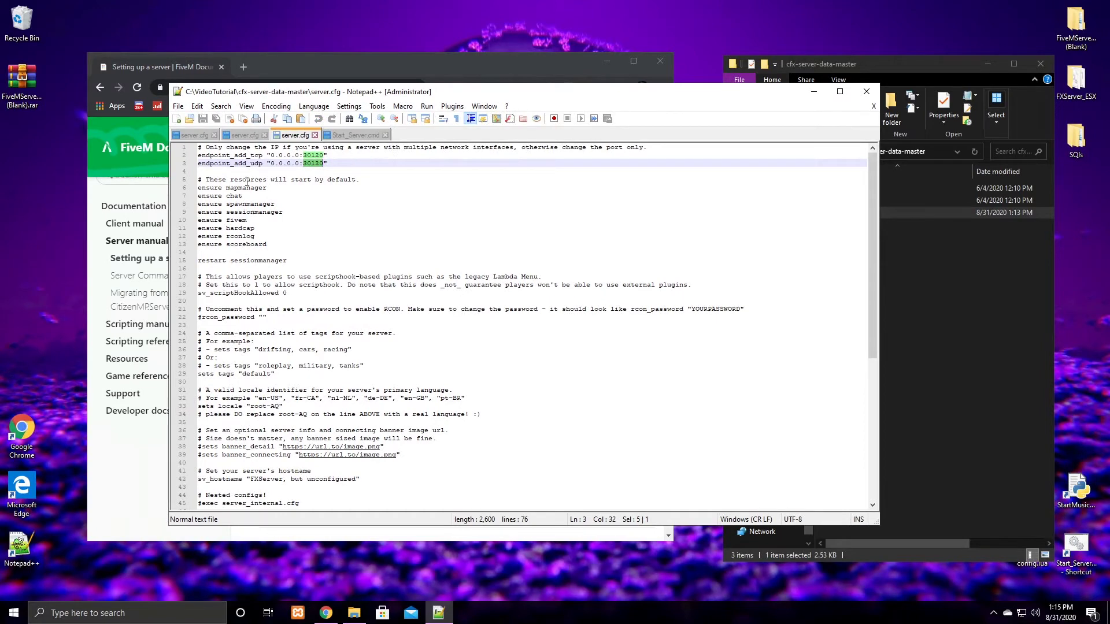
{"action": "left_click", "coordinate": [259, 163]}
{"action": "scroll", "coordinate": [384, 319], "scroll_direction": "down", "scroll_amount": 10}
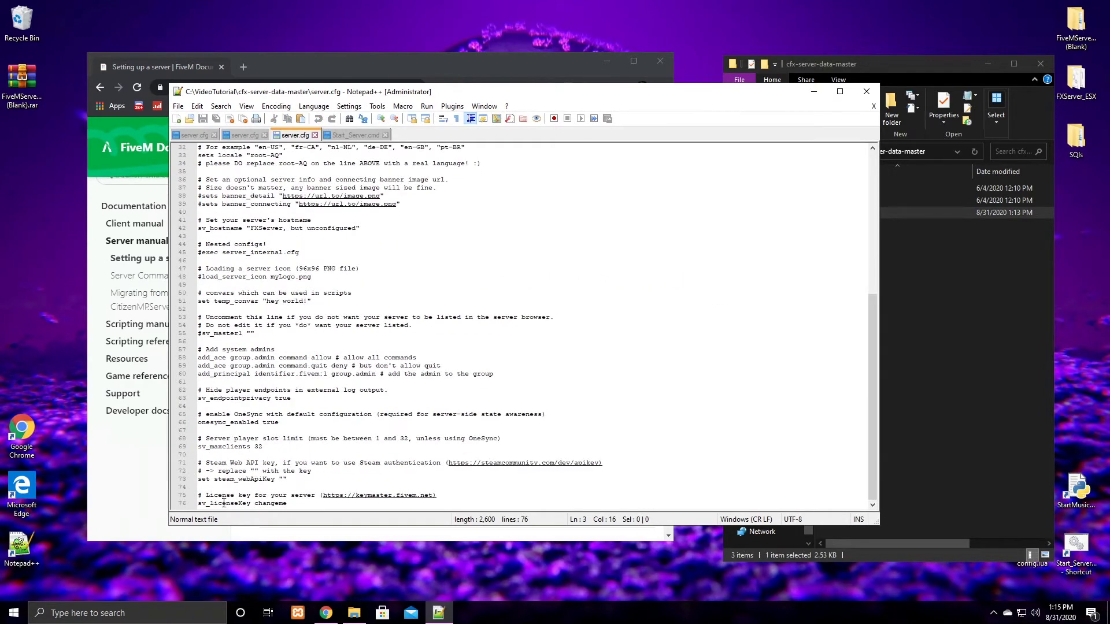
{"action": "left_click_drag", "start_coordinate": [206, 495], "coordinate": [327, 498]}
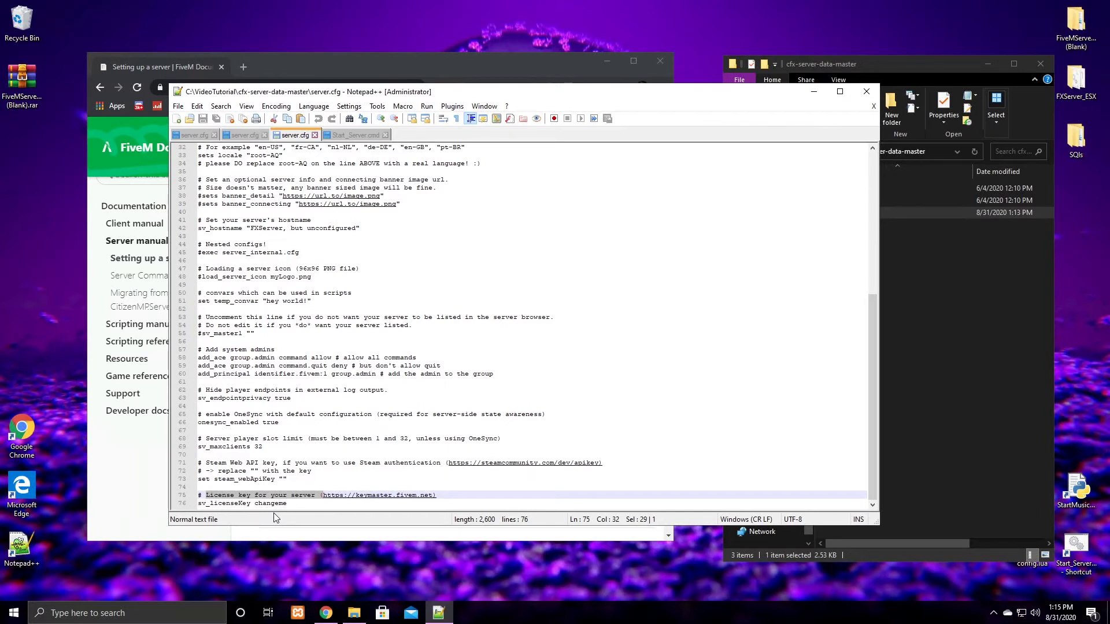
Replace changeme on line 76's sv_licenseKey with the licence key, save, and minimize Notepad++.
{"action": "left_click", "coordinate": [375, 507]}
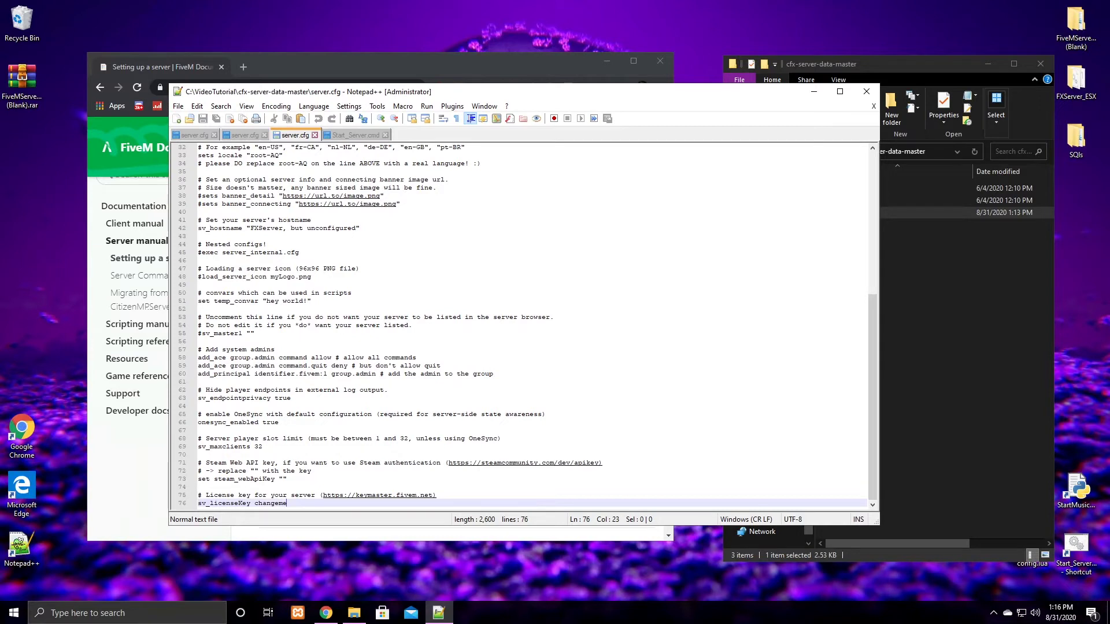
{"action": "double_click", "coordinate": [270, 503]}
{"action": "type", "text": "ALICENC"}
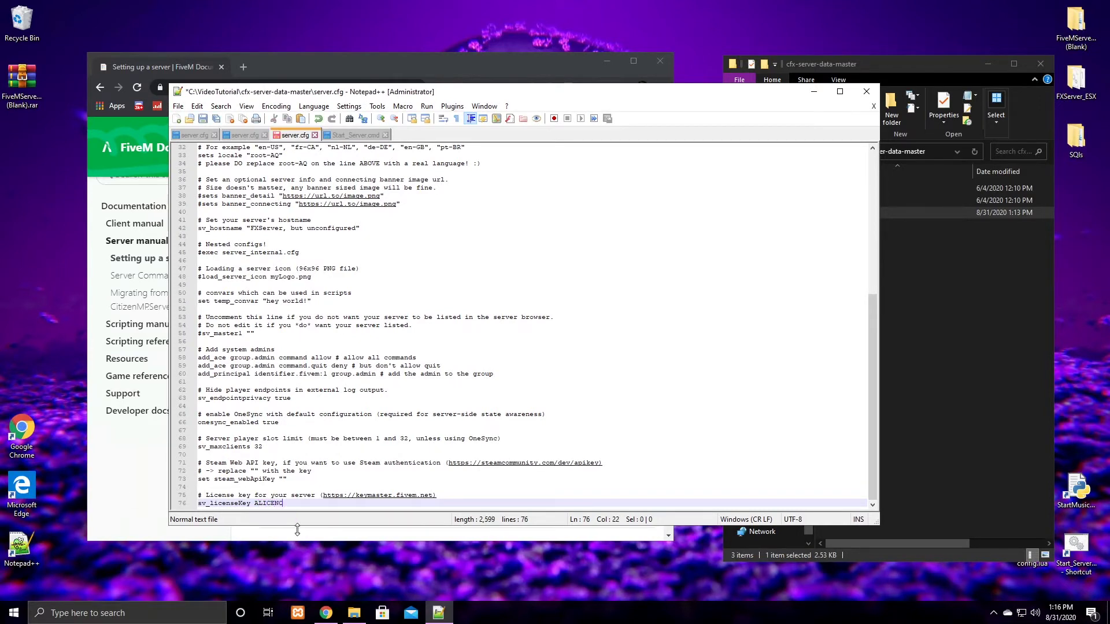
{"action": "type", "text": "EKEYHERE"}
{"action": "double_click", "coordinate": [291, 502]}
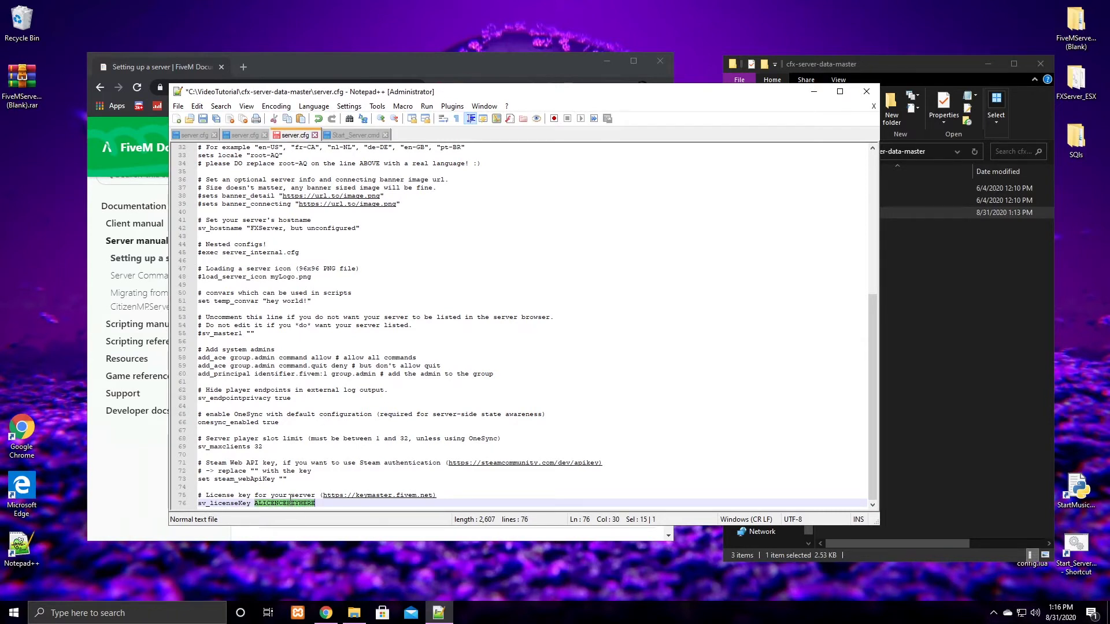
{"action": "type", "text": "ffjfj"}
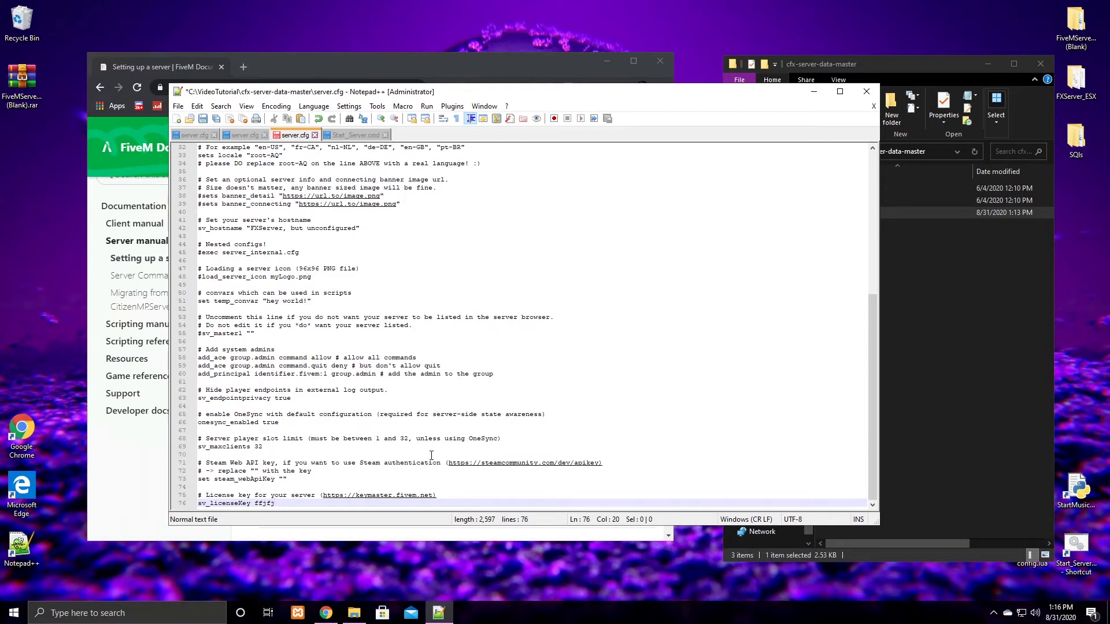
{"action": "key", "text": "ctrl+s"}
{"action": "left_click", "coordinate": [813, 92]}
{"action": "left_click_drag", "start_coordinate": [898, 288], "coordinate": [898, 310]}
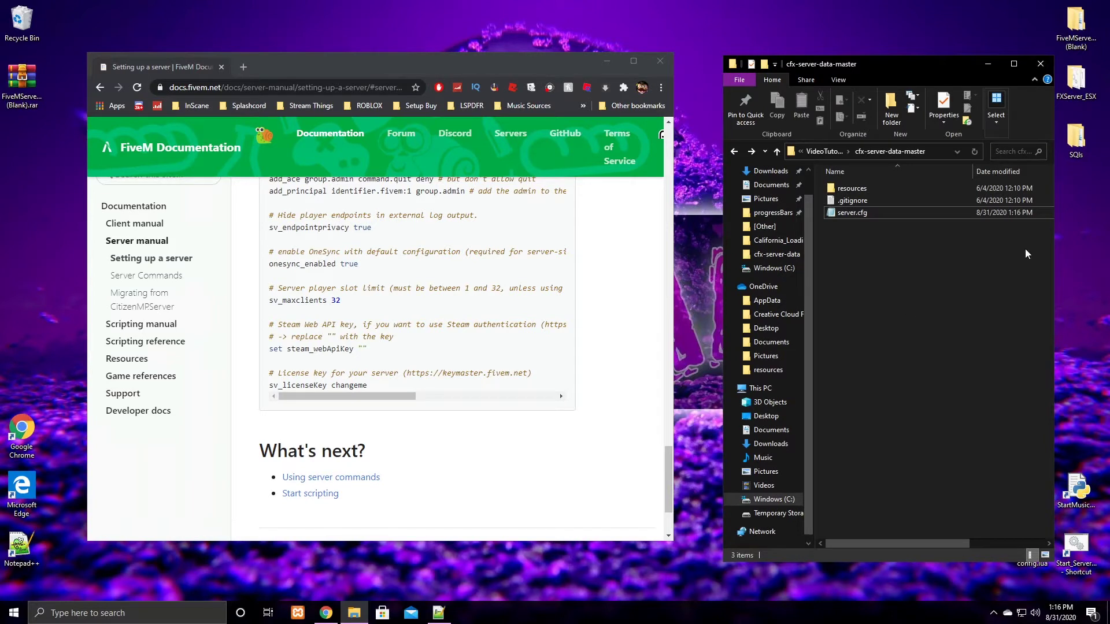
Add a new text document in cfx-server-data-master and name it ServerStart.cmd.
{"action": "left_click_drag", "start_coordinate": [887, 326], "coordinate": [883, 293]}
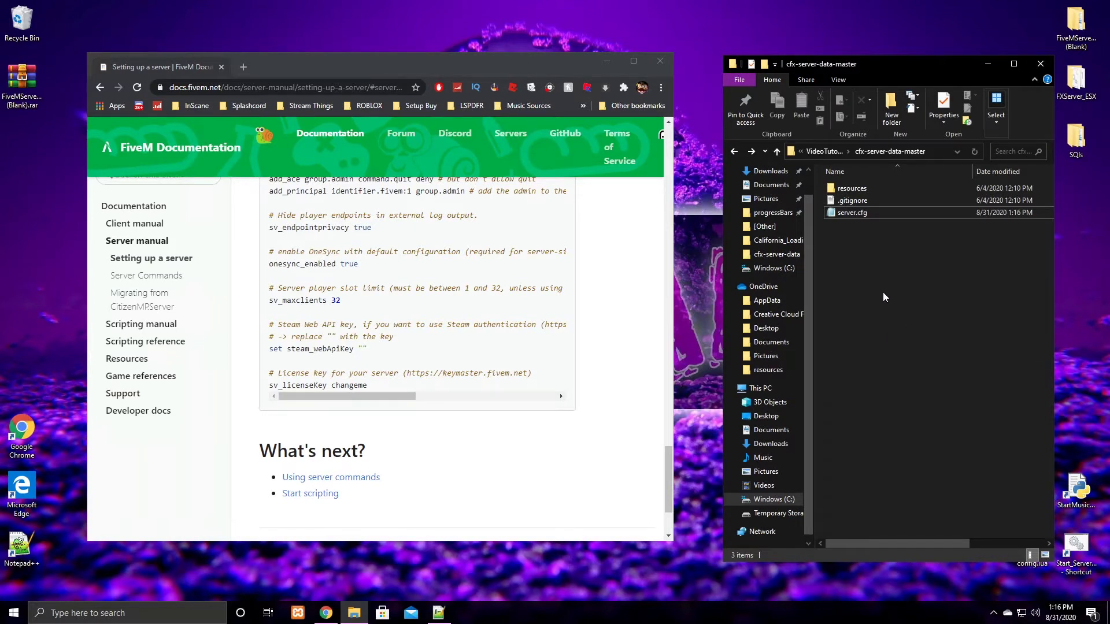
{"action": "right_click", "coordinate": [860, 238]}
{"action": "mouse_move", "coordinate": [934, 404]}
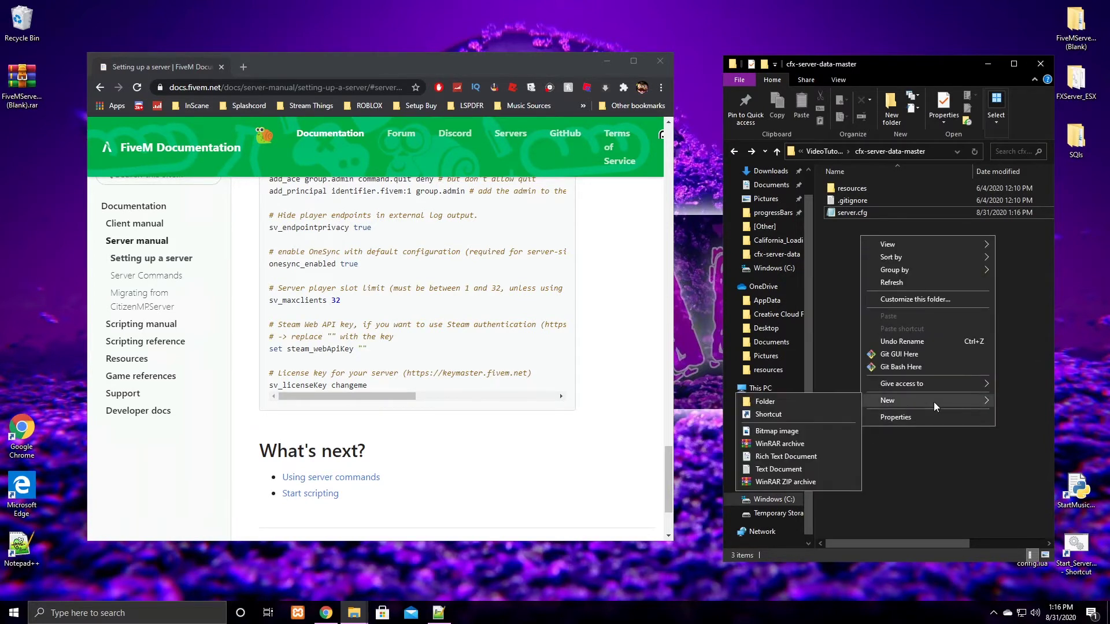
{"action": "left_click", "coordinate": [807, 468]}
{"action": "type", "text": "ServerStart.cmd"}
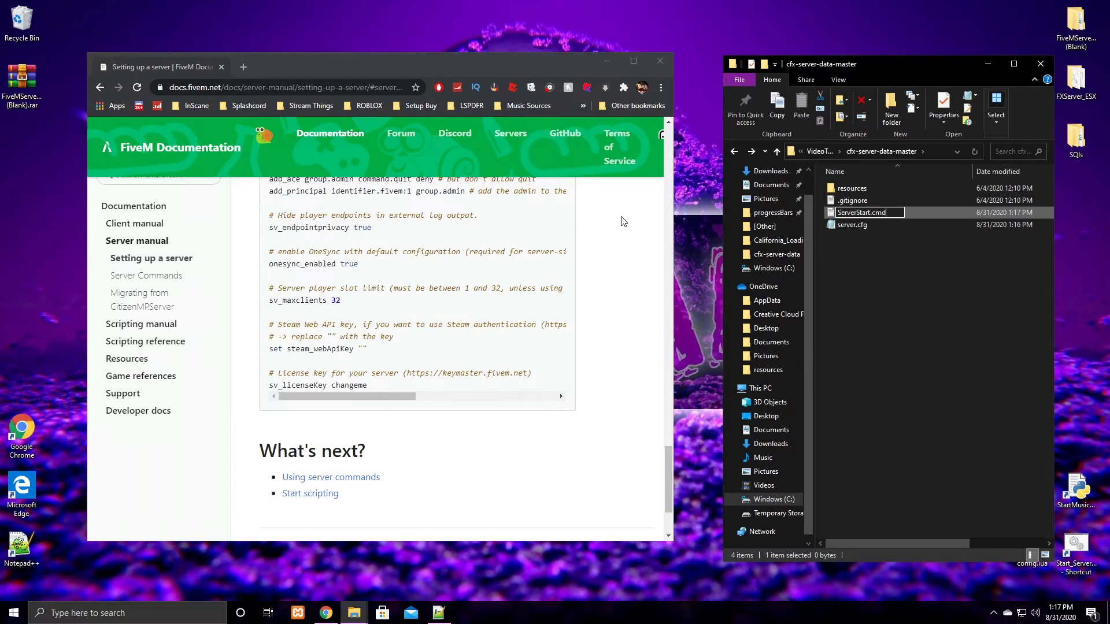
{"action": "key", "text": "Return"}
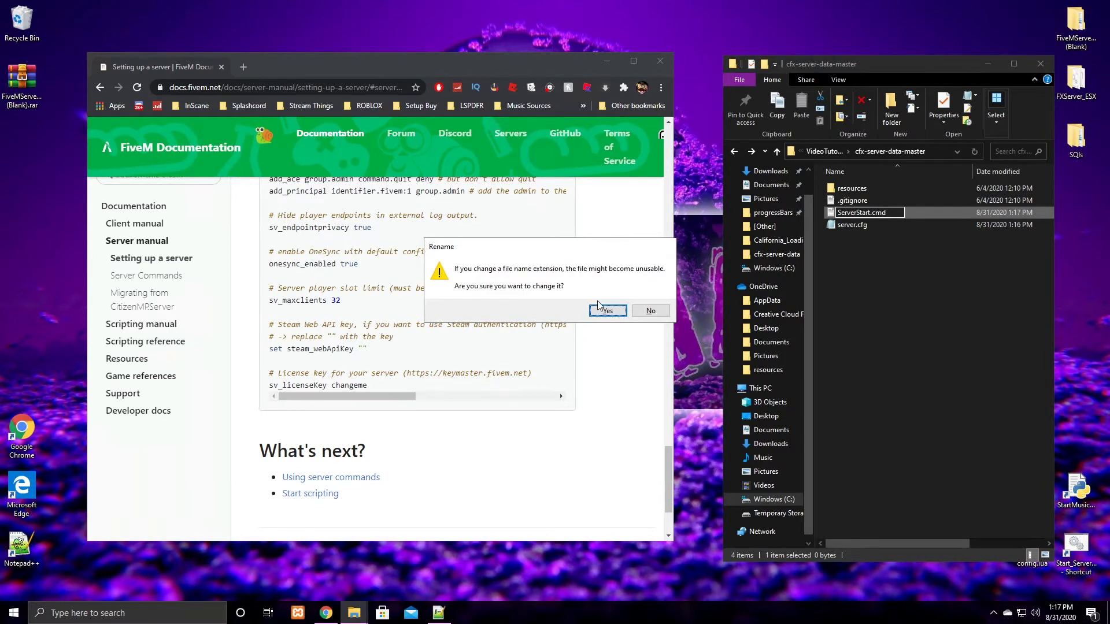